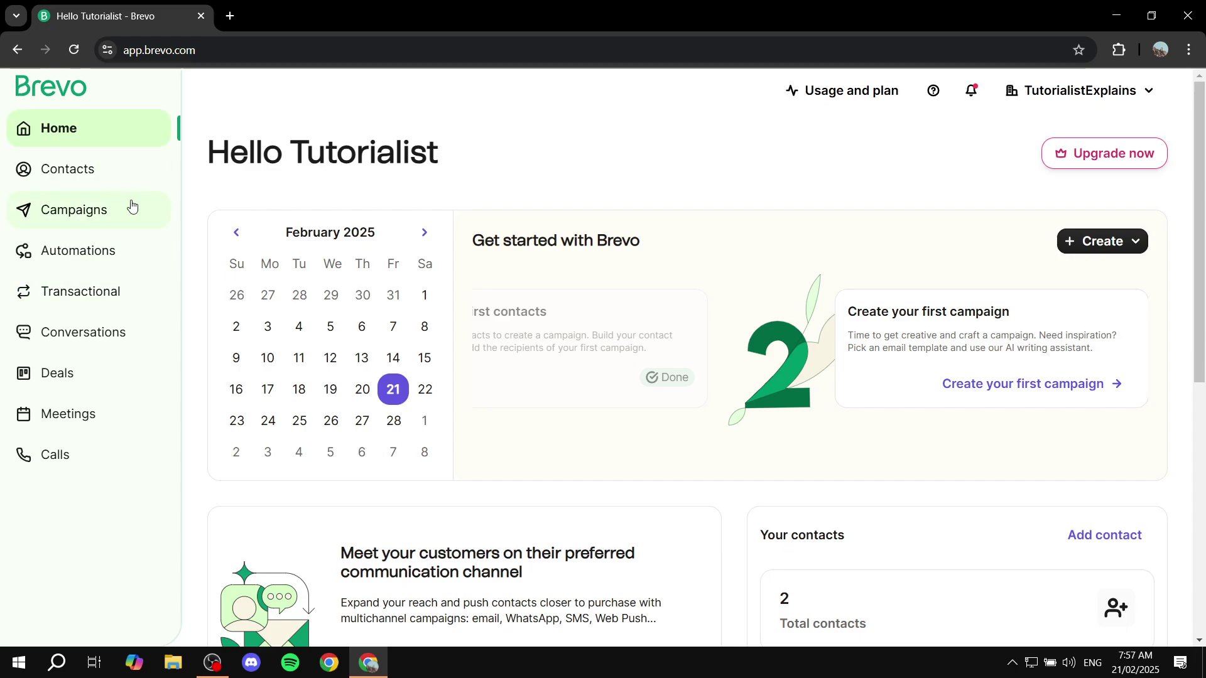
Step: Open the Campaigns page, which lists the 'Test Camp' draft
click(95, 214)
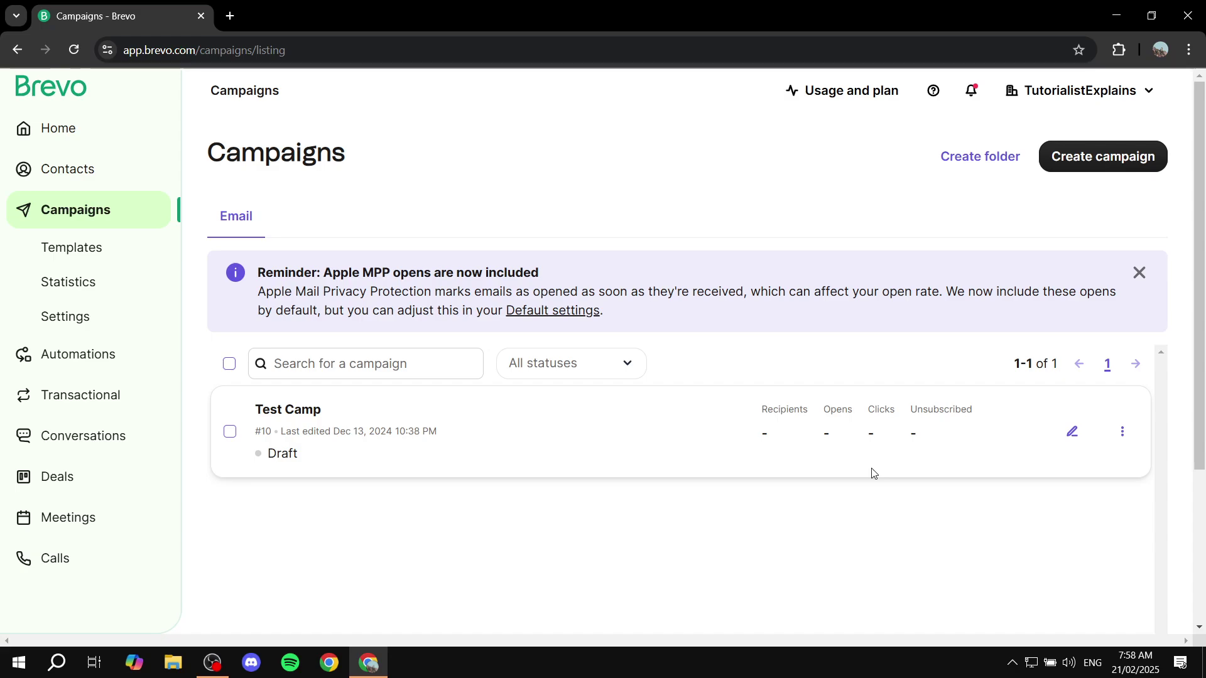
Step: Close the Apple MPP reminder banner and start a new campaign
click(1139, 273)
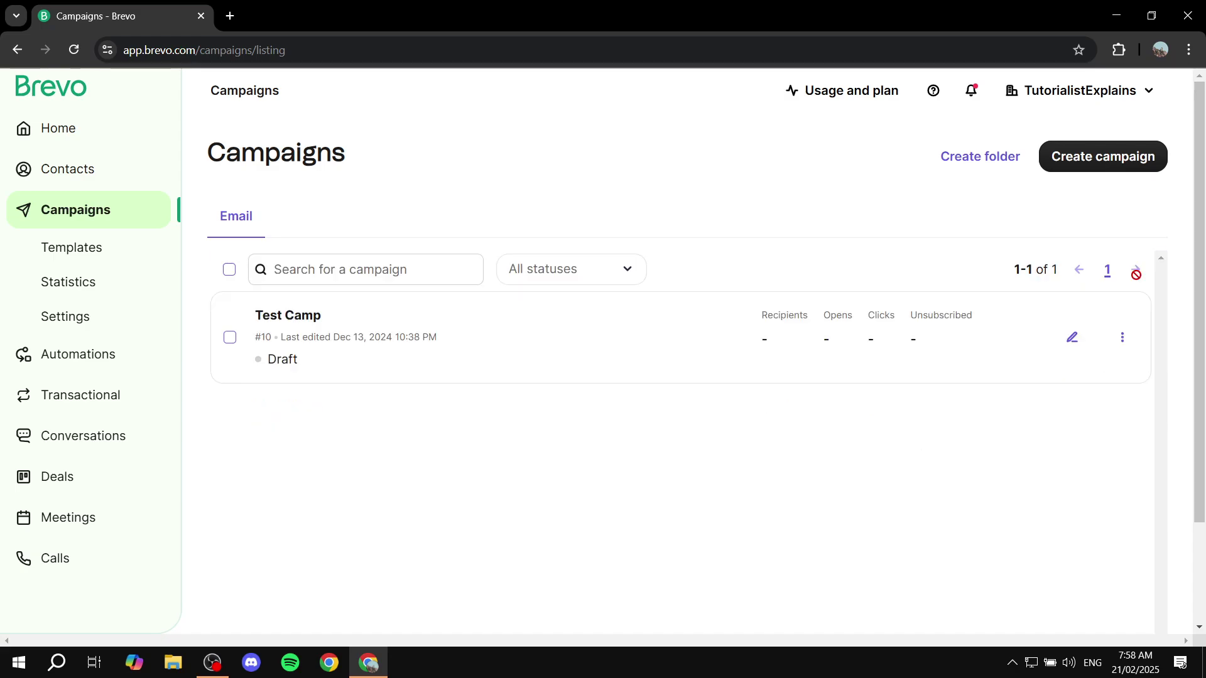
click(1122, 162)
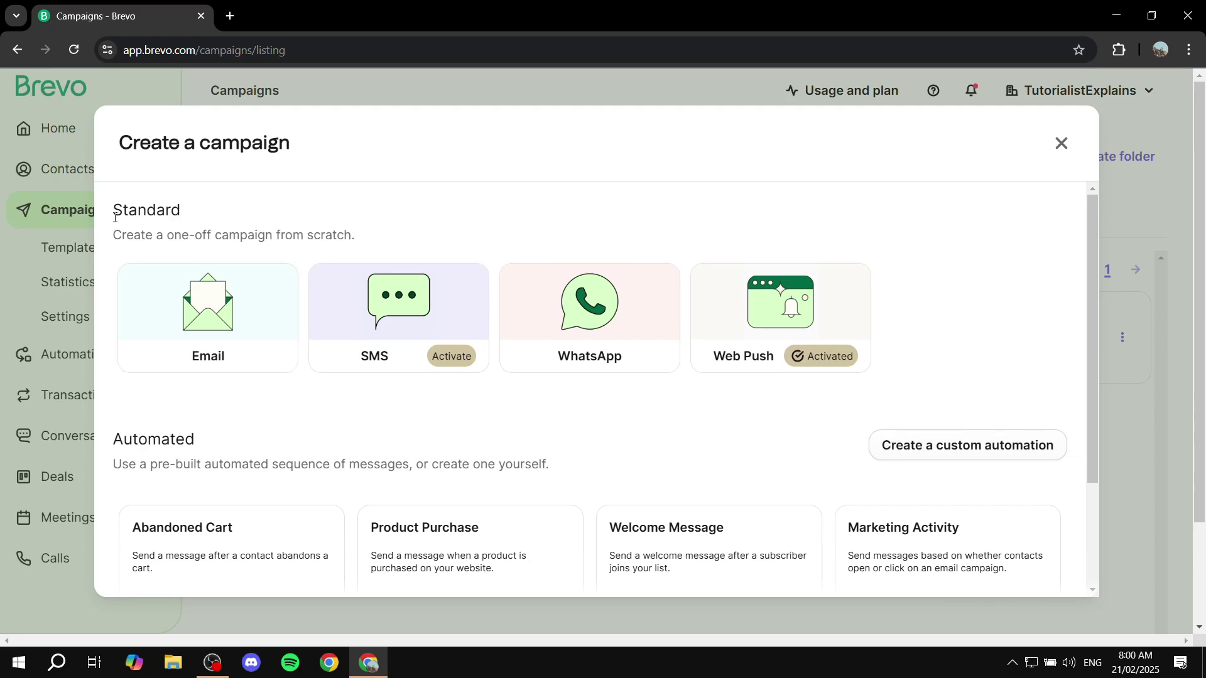
Step: Activate SMS campaigns in the Create a campaign dialog
drag(112, 212, 202, 208)
click(203, 208)
drag(188, 212, 86, 214)
click(317, 202)
click(460, 358)
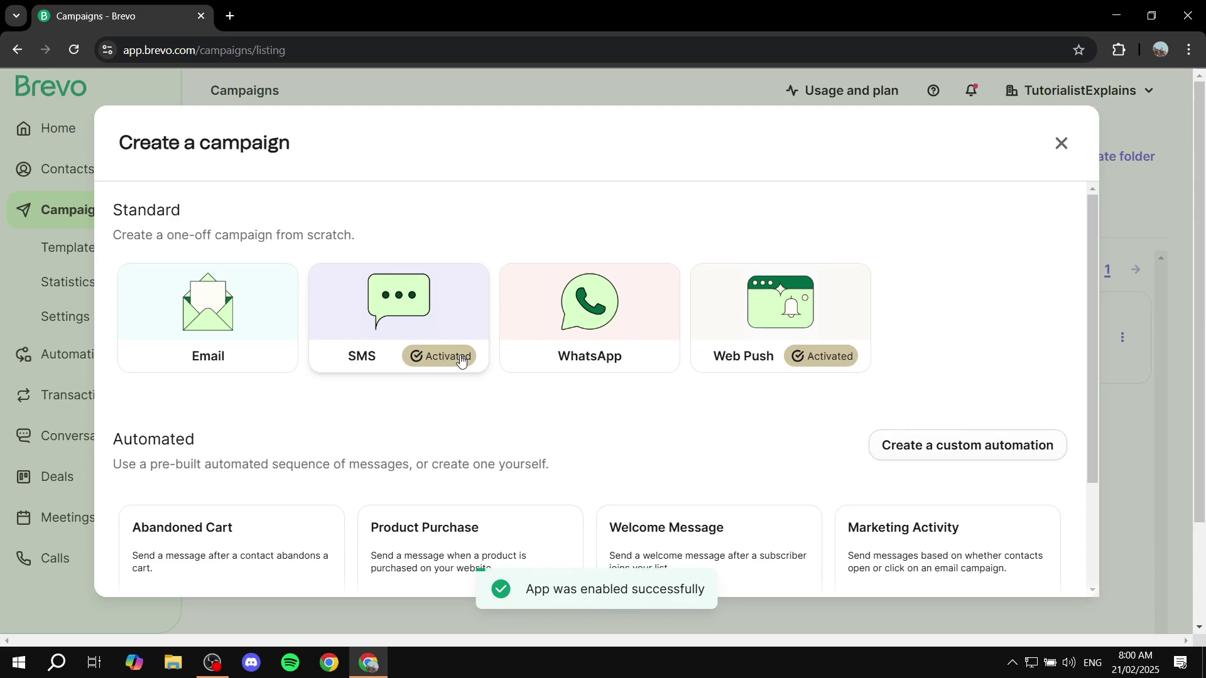
Step: Scroll down to the Automated section with Abandoned Cart and Welcome Message sequences
scroll(460, 361, down, 1)
scroll(460, 363, down, 2)
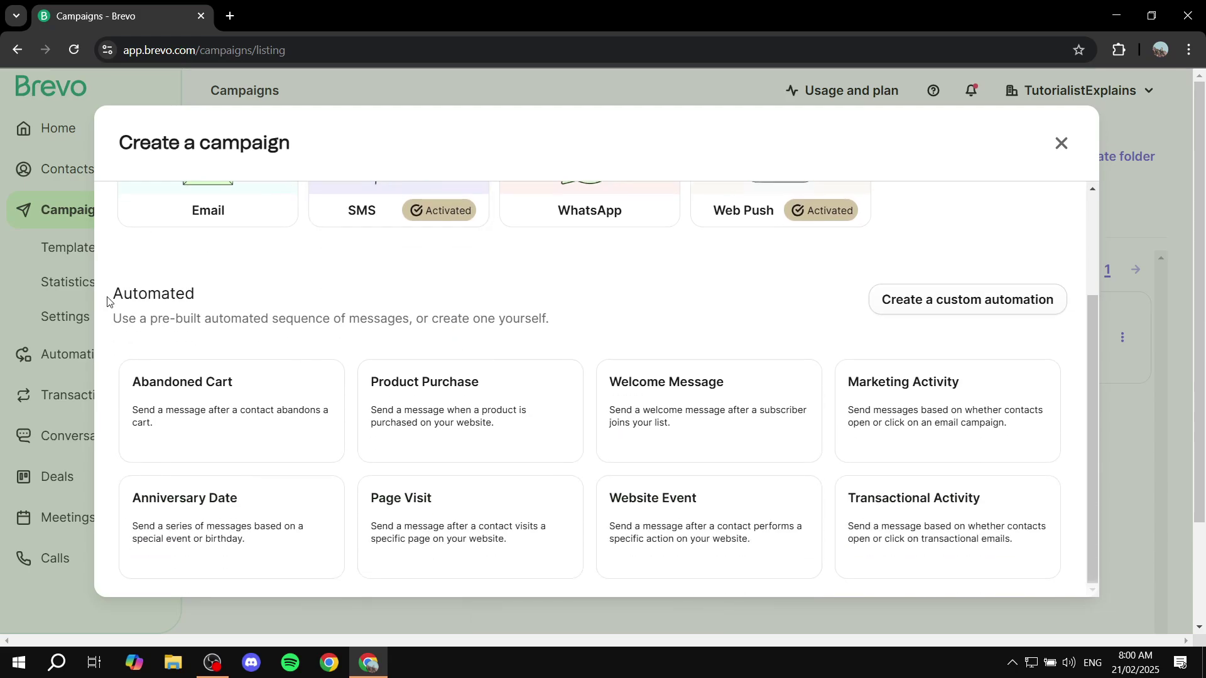
drag(112, 294, 225, 284)
click(225, 284)
drag(190, 319, 565, 318)
click(569, 318)
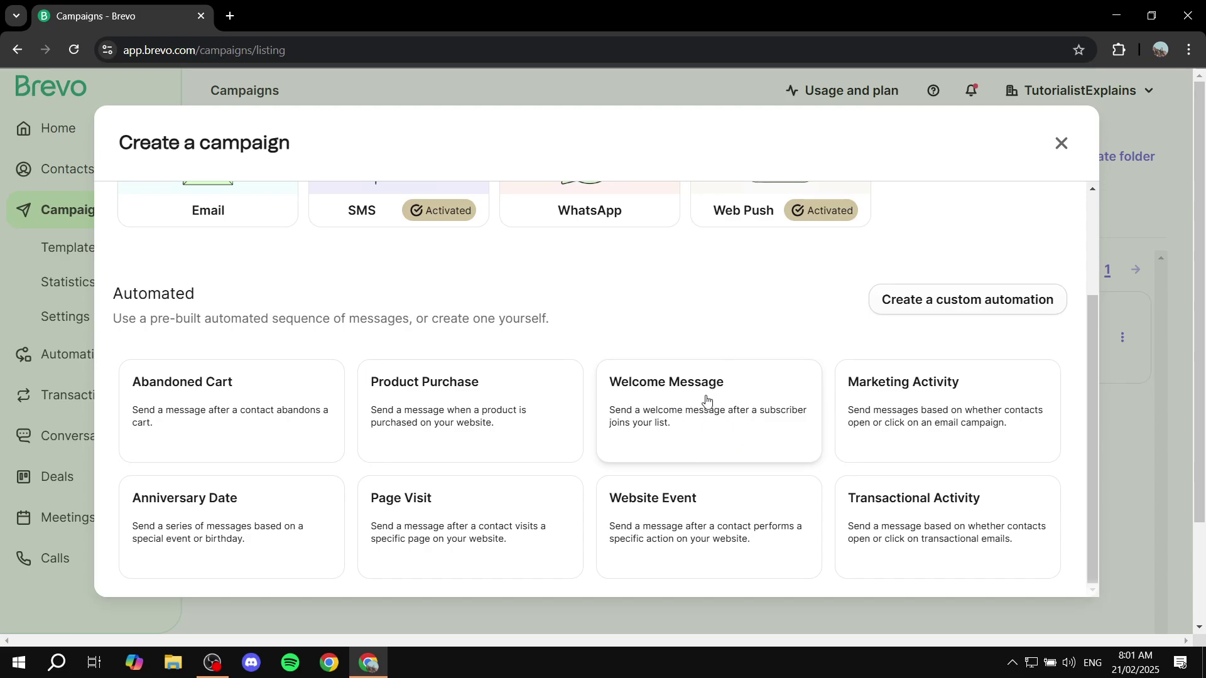
scroll(544, 447, down, 1)
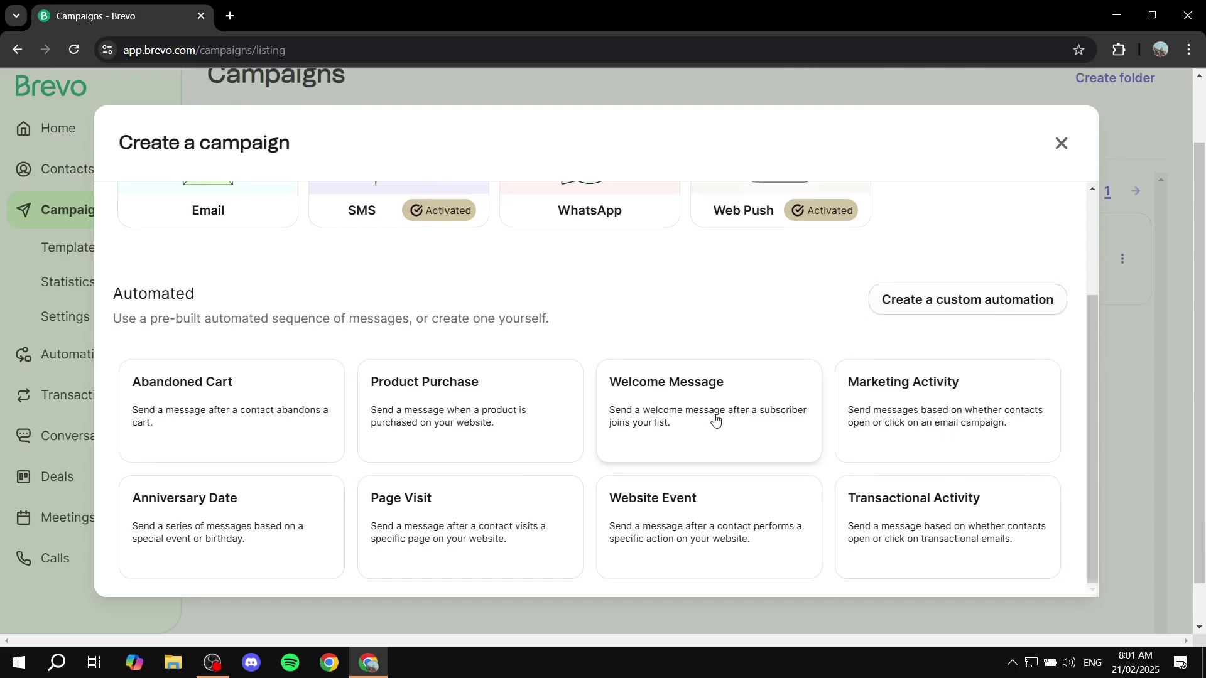
scroll(696, 465, up, 3)
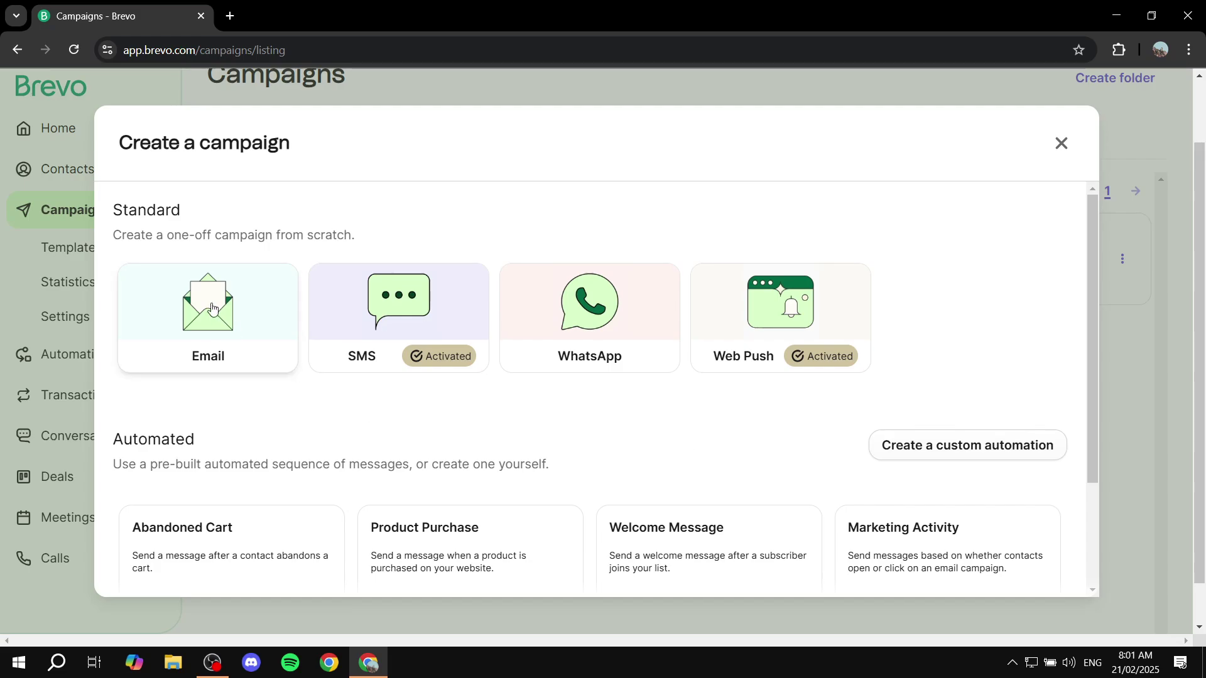
drag(172, 211, 146, 211)
Step: Choose an Email campaign and name it 'Example Campaign'
click(181, 202)
click(214, 320)
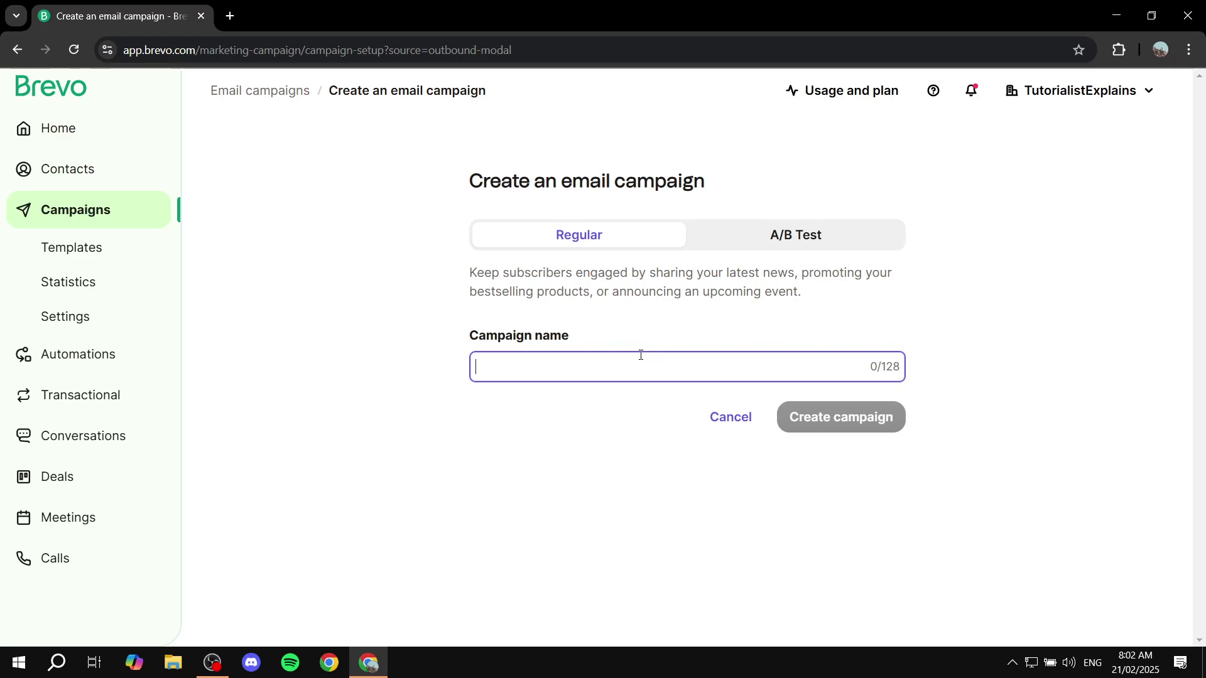
text(Exa)
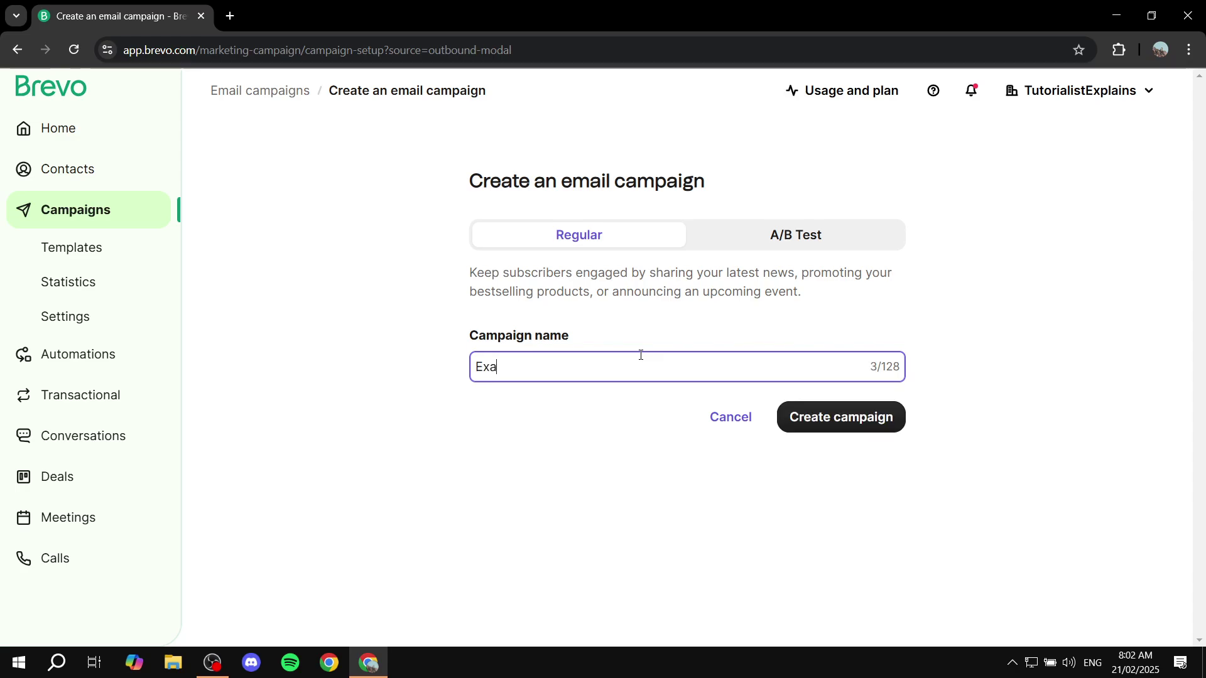
text(mple Campaign)
Step: Create the 'Example Campaign' draft and reopen its setup page from the campaigns list
click(840, 430)
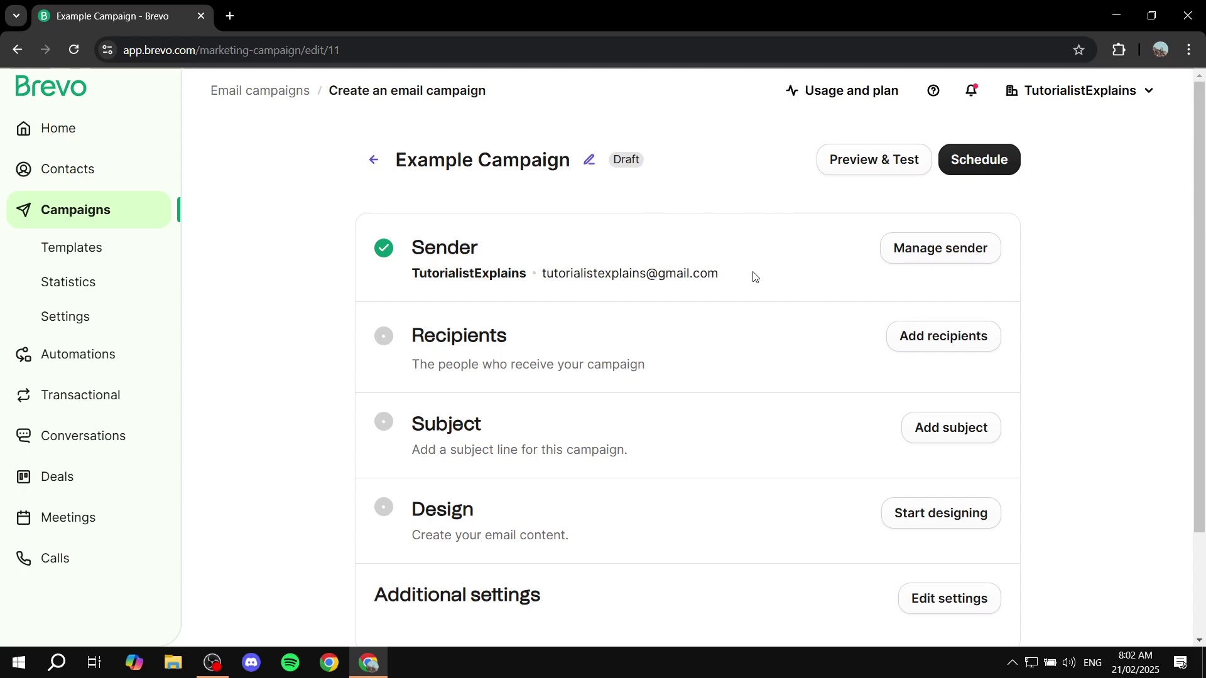
click(374, 160)
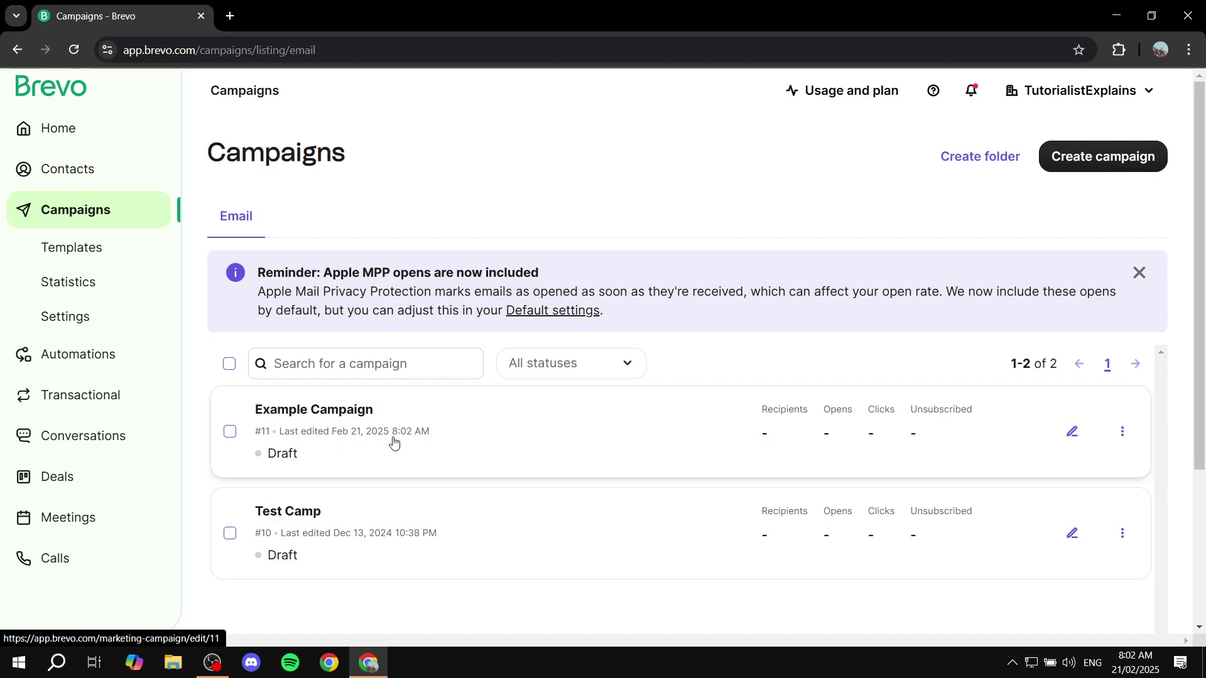
click(337, 414)
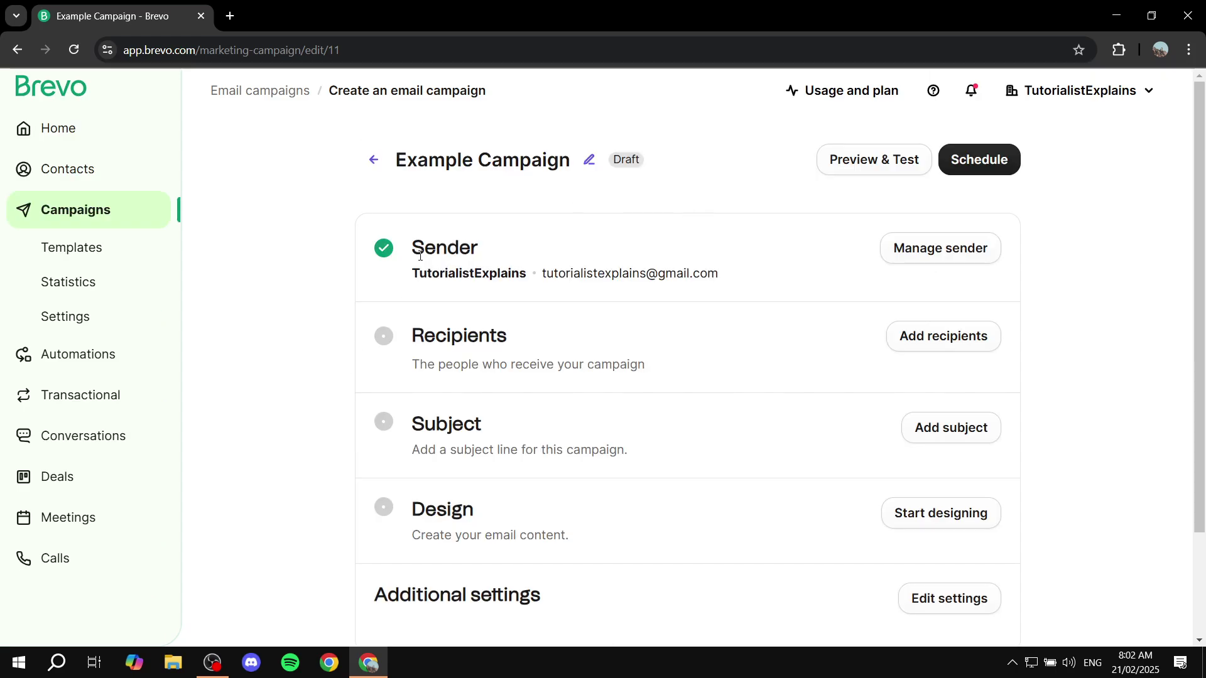
drag(412, 248, 543, 245)
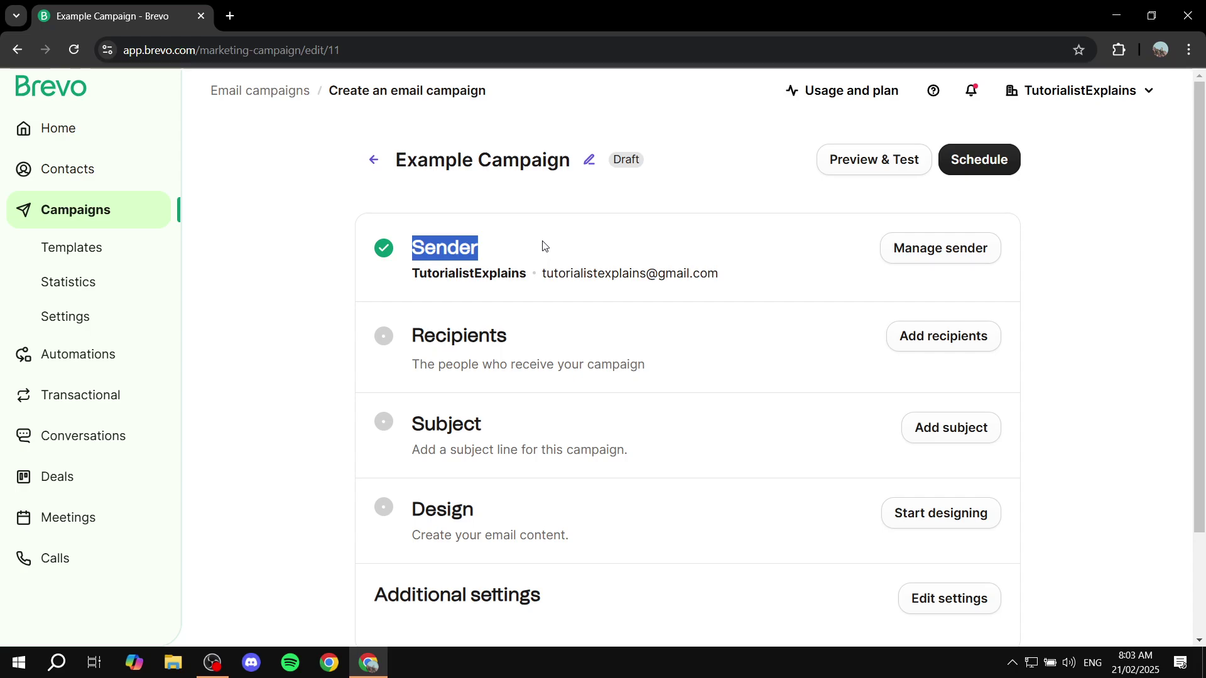
drag(747, 274, 544, 274)
click(614, 246)
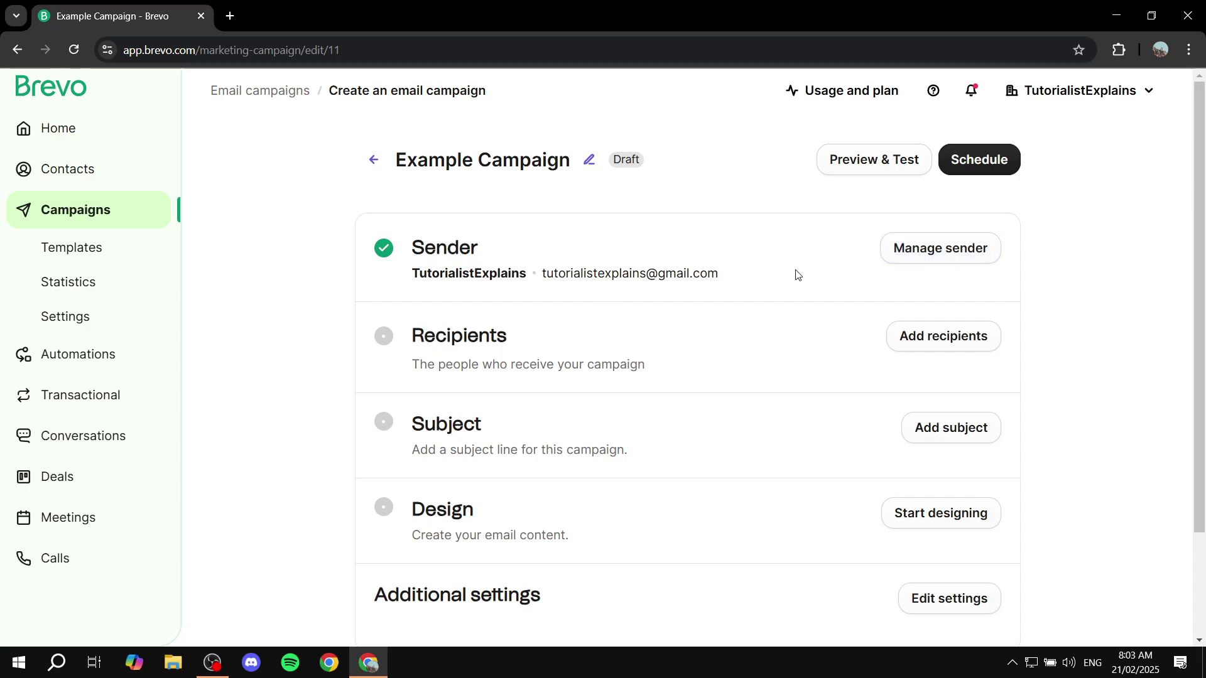
drag(724, 275, 538, 281)
click(598, 247)
Step: Review the available sender addresses in Manage sender without changing them
click(918, 253)
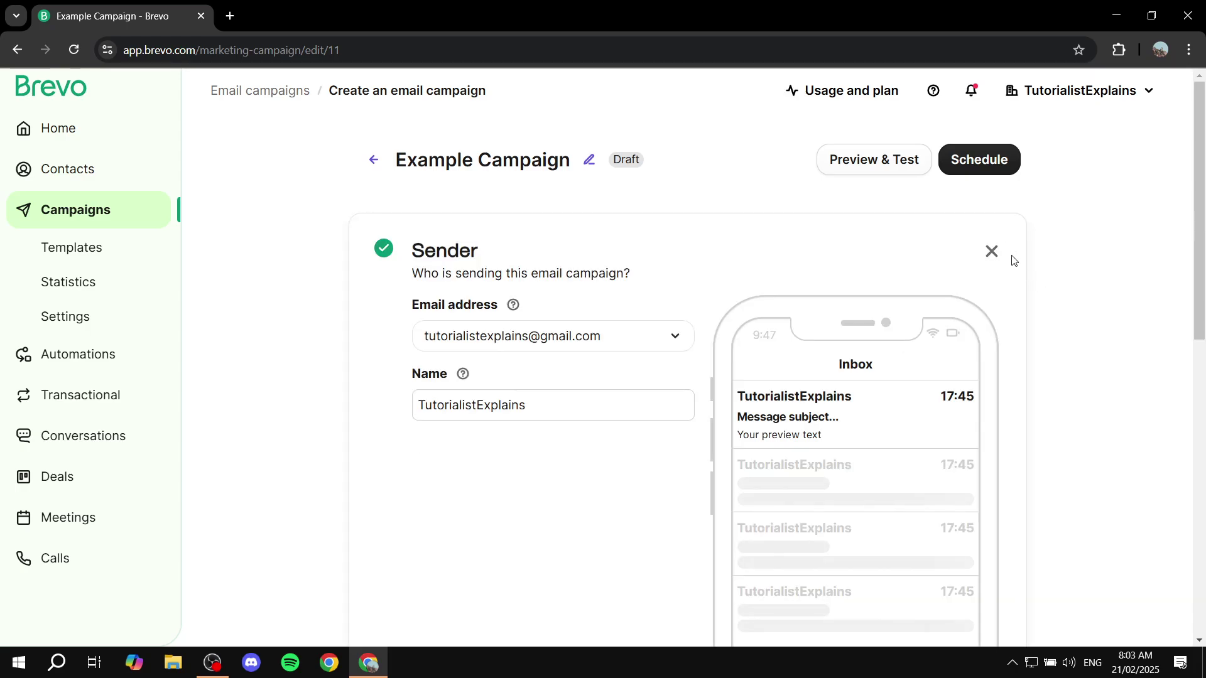
scroll(745, 427, down, 1)
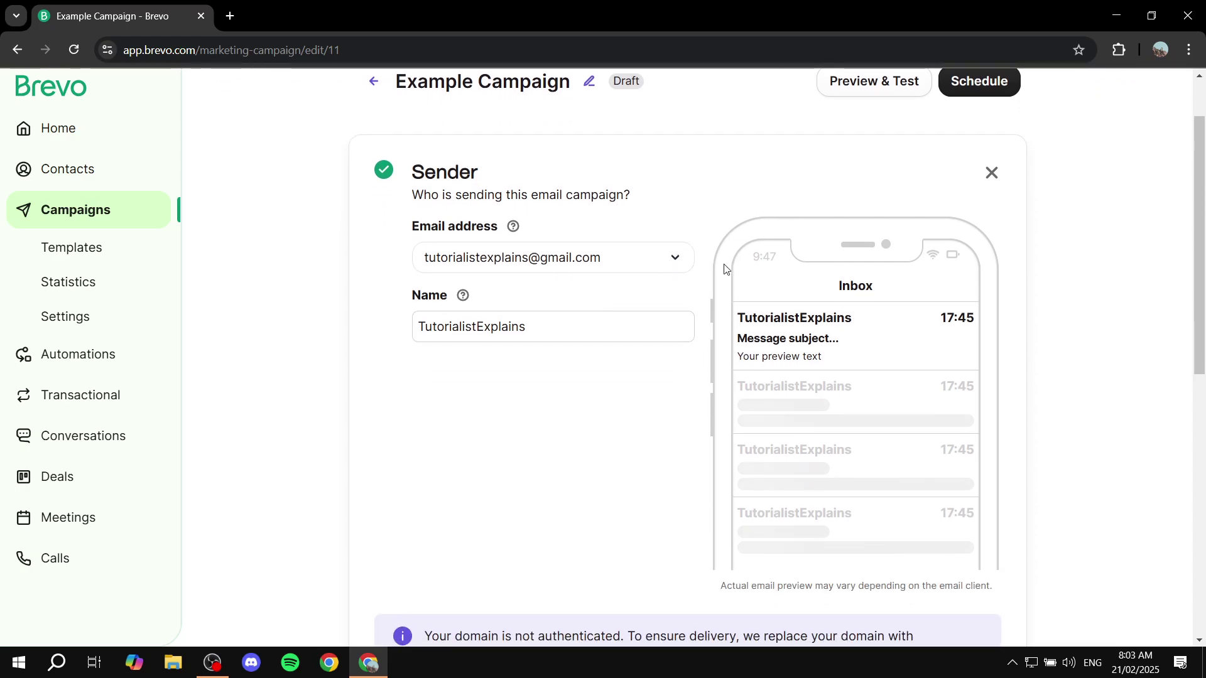
click(675, 263)
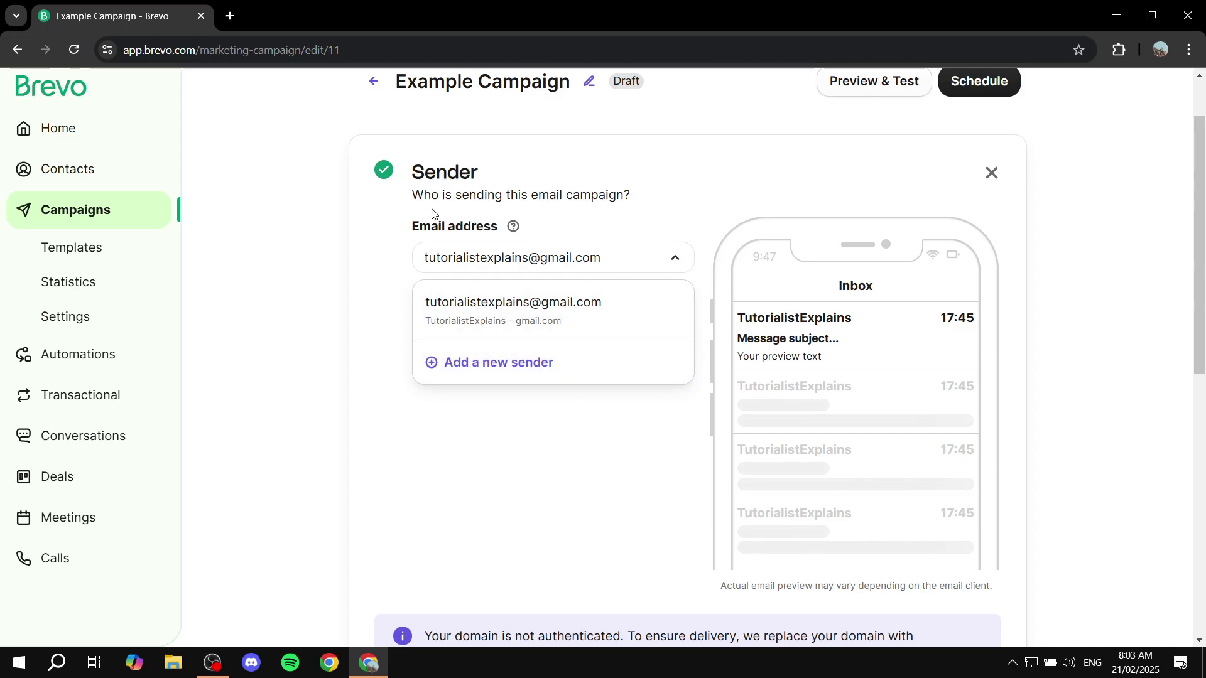
drag(432, 214, 568, 229)
click(628, 256)
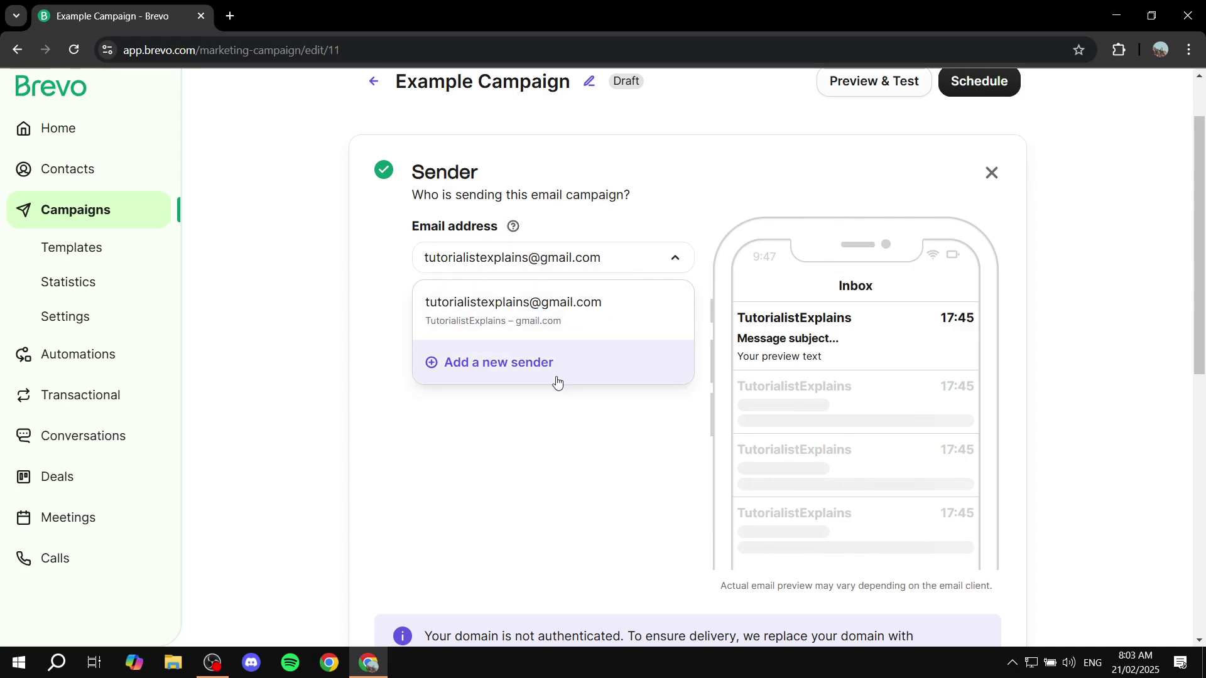
click(581, 436)
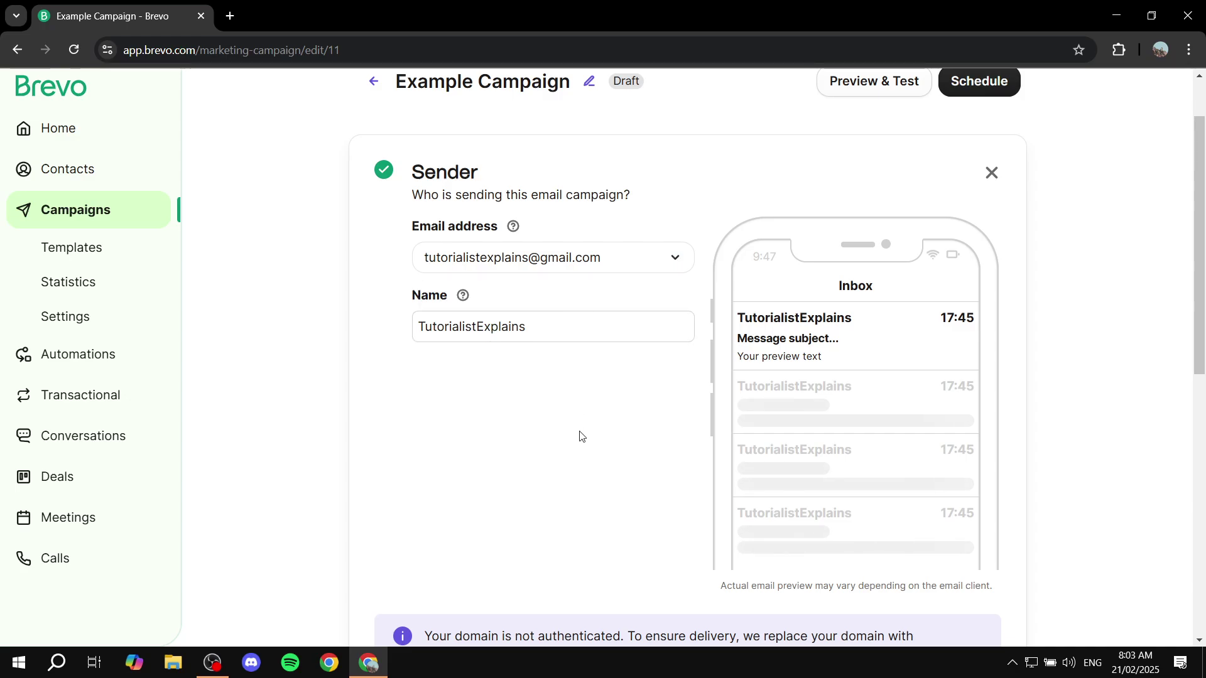
scroll(581, 436, up, 2)
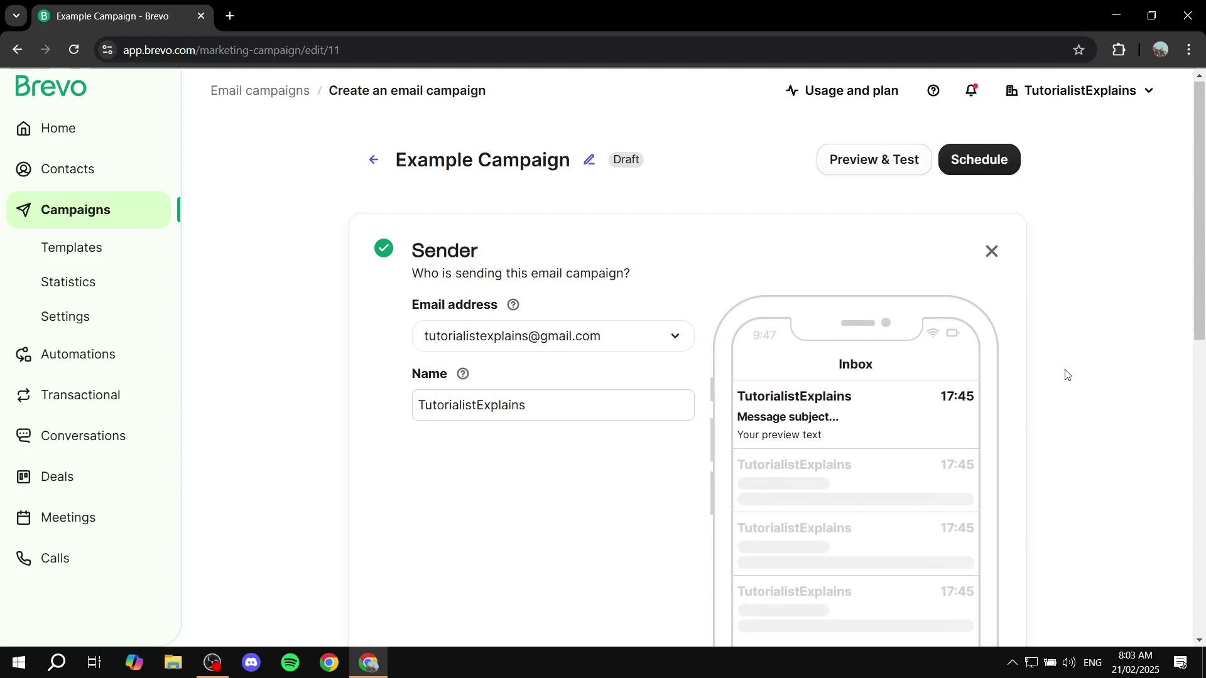
scroll(1061, 376, down, 4)
scroll(1050, 406, up, 4)
Step: Go back to the campaigns list and reopen 'Example Campaign' setup
click(374, 161)
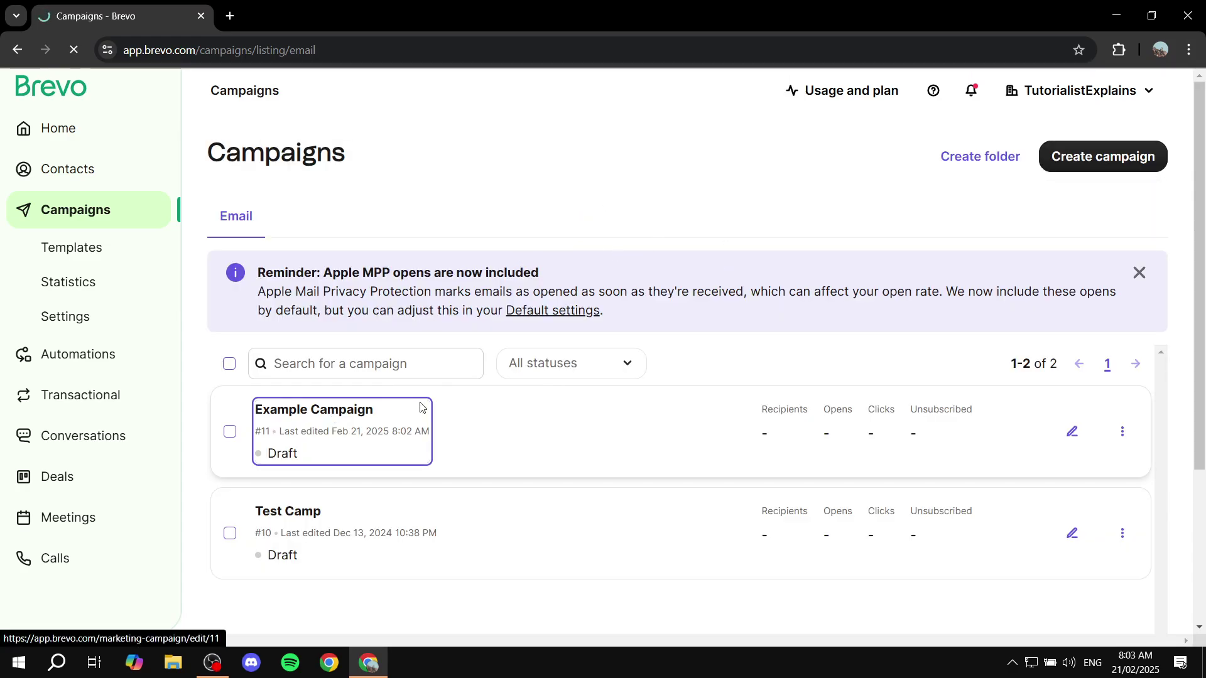
click(333, 414)
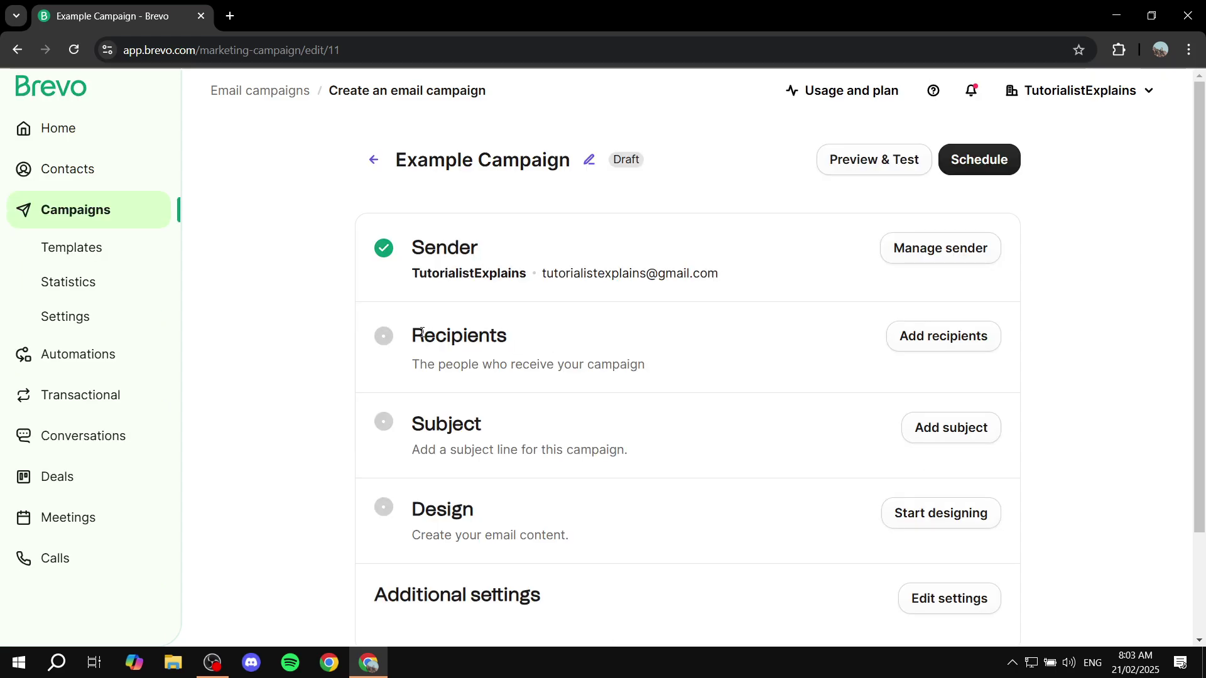
drag(413, 334, 571, 328)
click(576, 328)
Step: Expand Recipients and browse the Send to lists and segments without choosing one
click(906, 334)
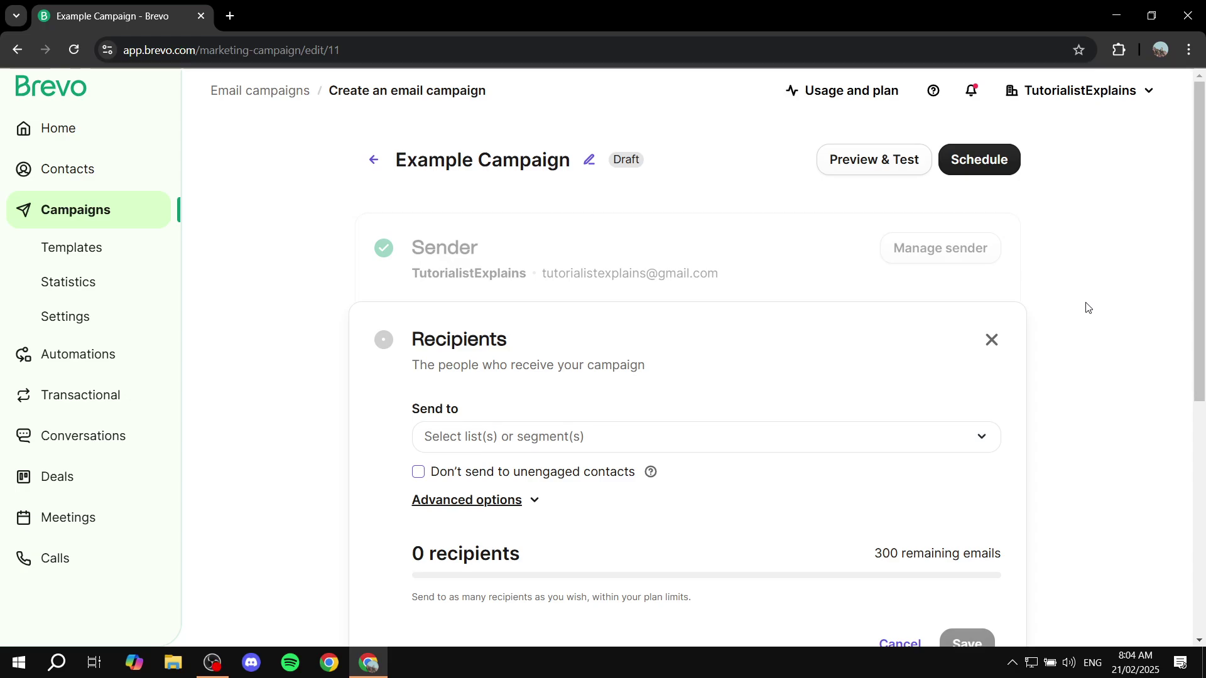
triple_click(492, 398)
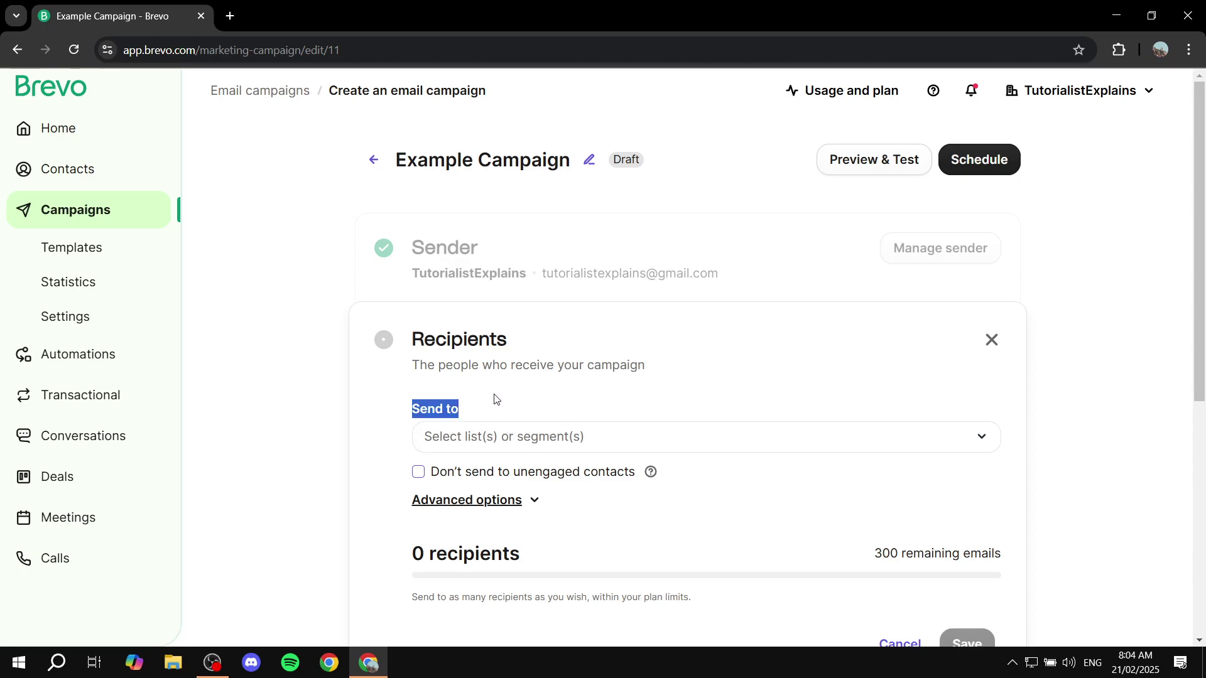
click(502, 398)
click(534, 437)
scroll(663, 352, down, 1)
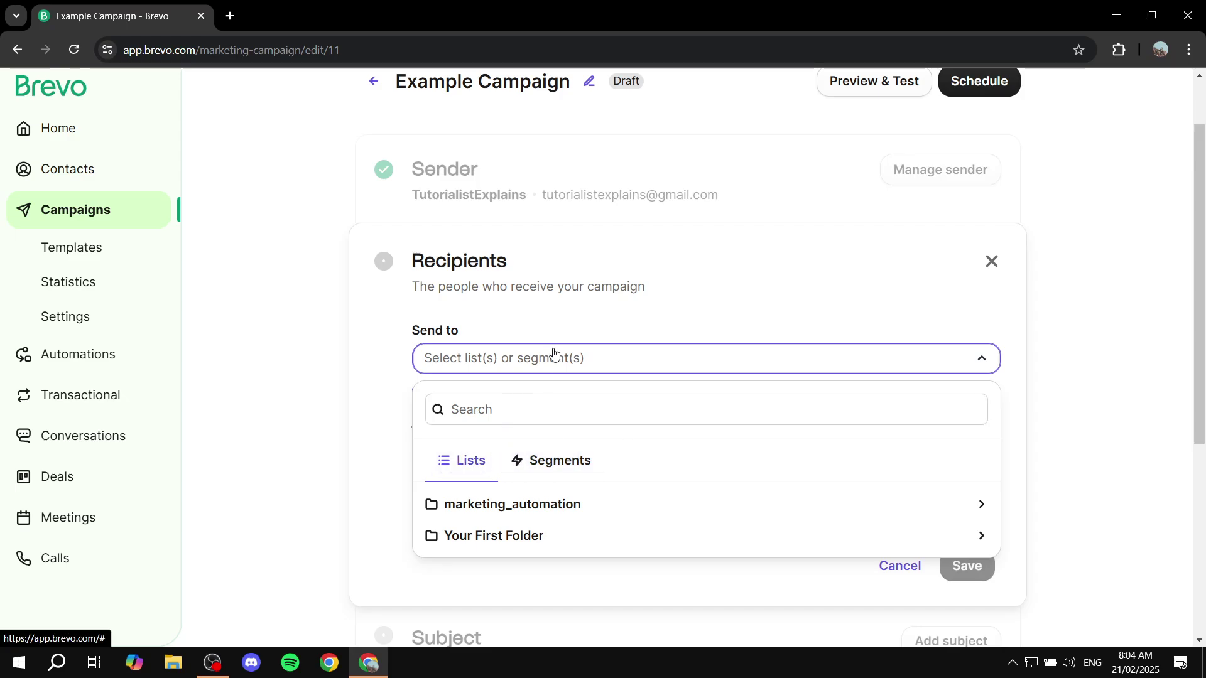
click(557, 468)
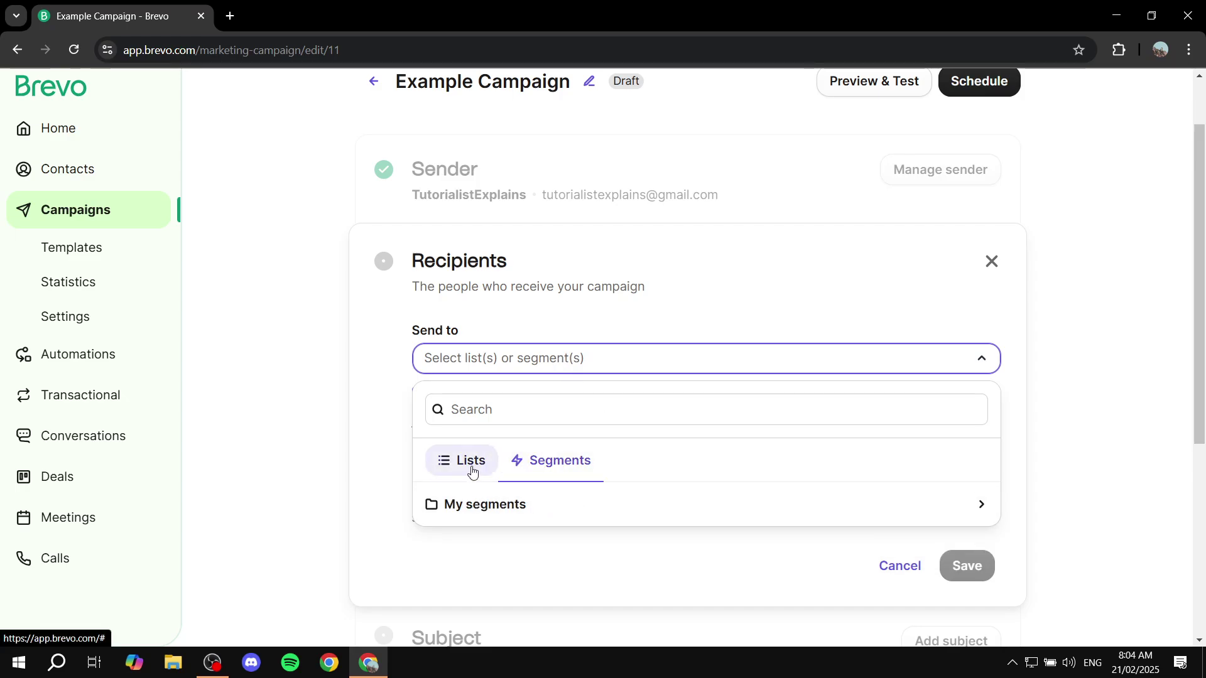
click(471, 463)
click(536, 463)
click(474, 465)
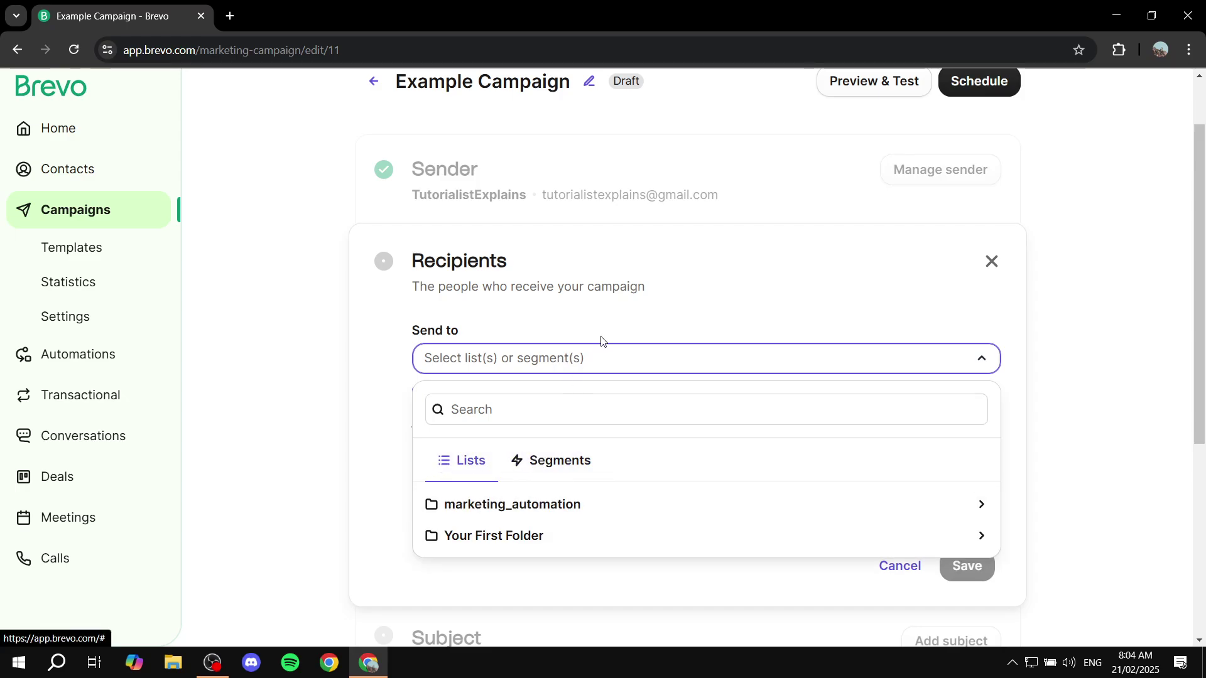
click(601, 363)
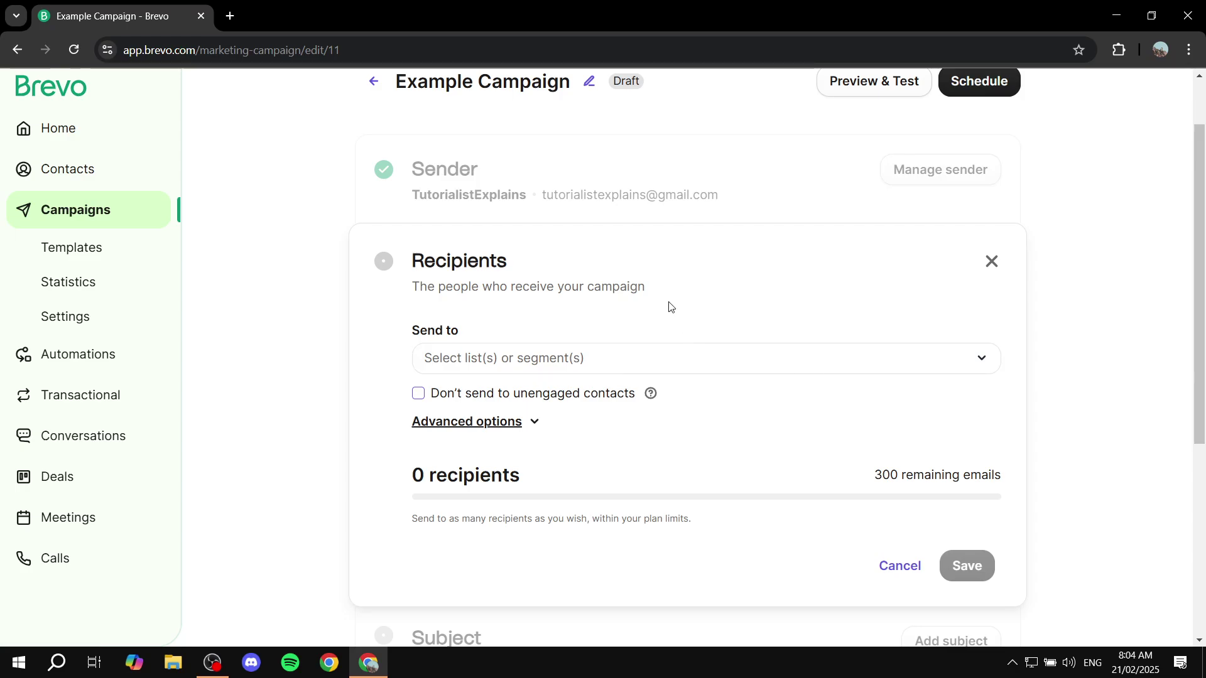
Step: Start a bulk contacts import from the Contacts page, keeping Contacts selected
click(60, 177)
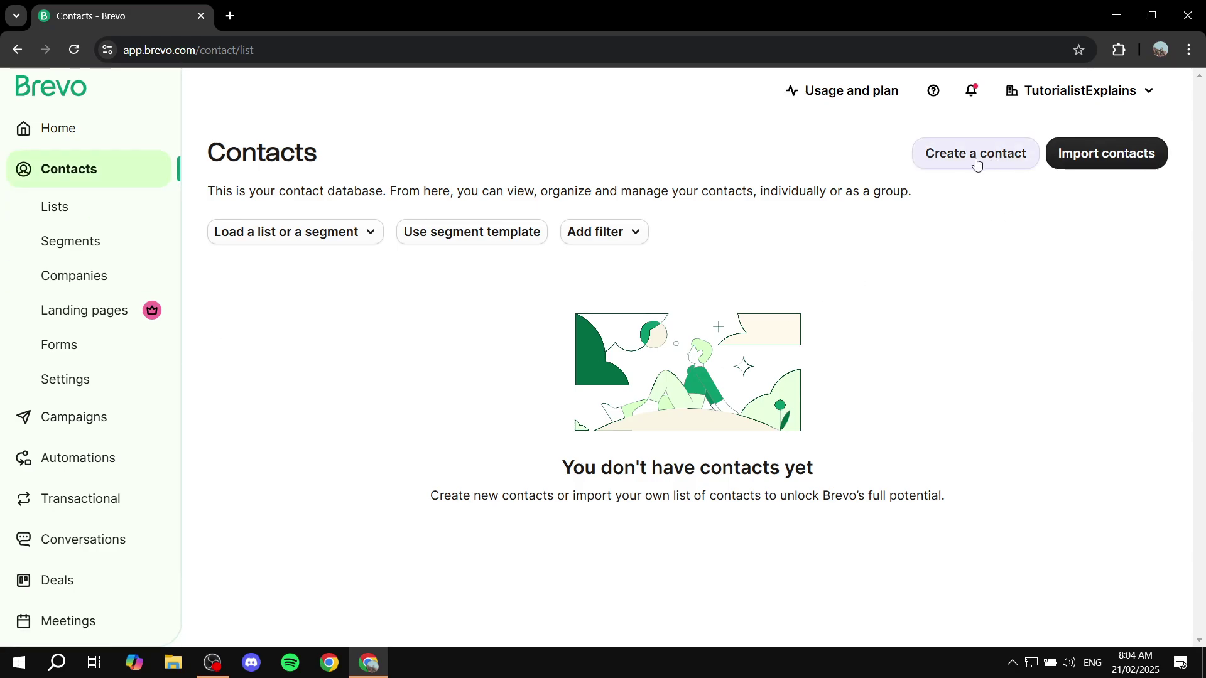
click(1119, 161)
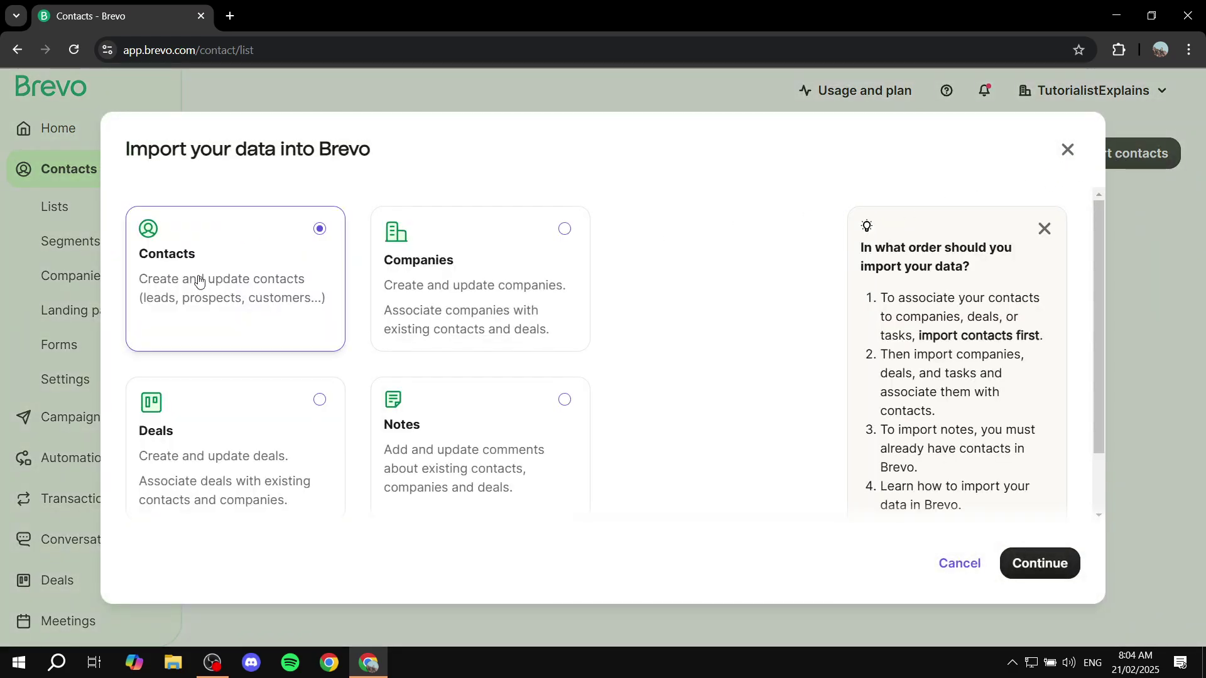
click(1024, 562)
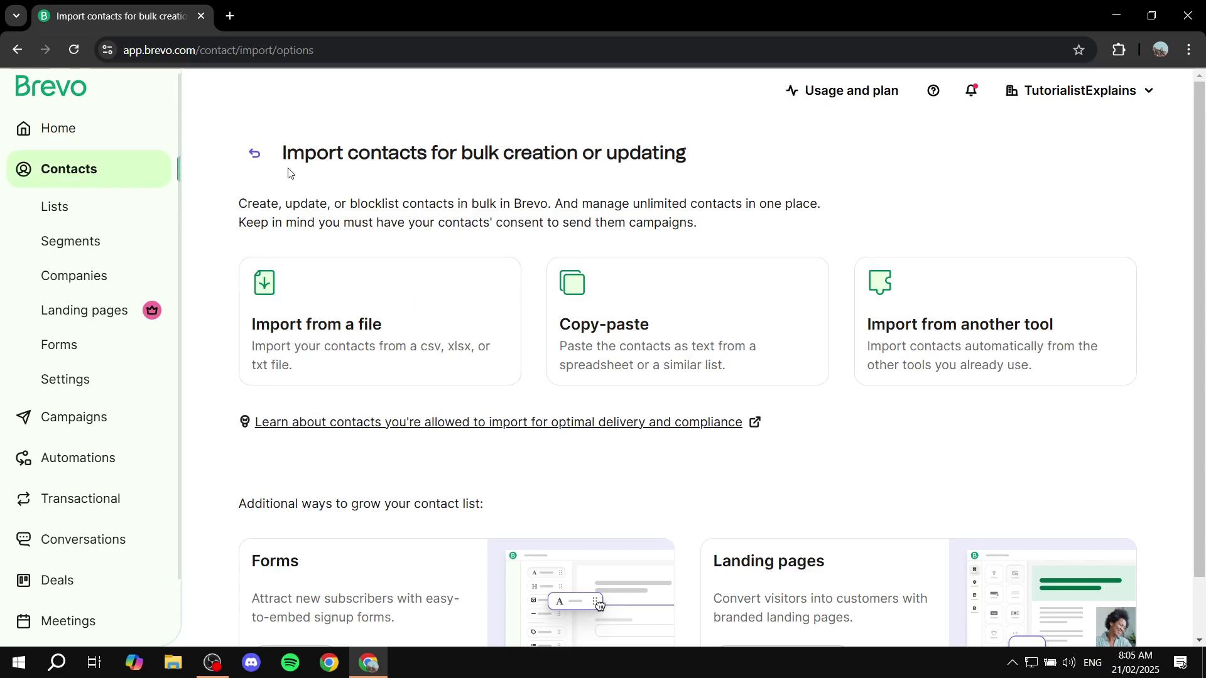
Step: Open the contact Lists page showing four lists with 0 contacts each
click(60, 212)
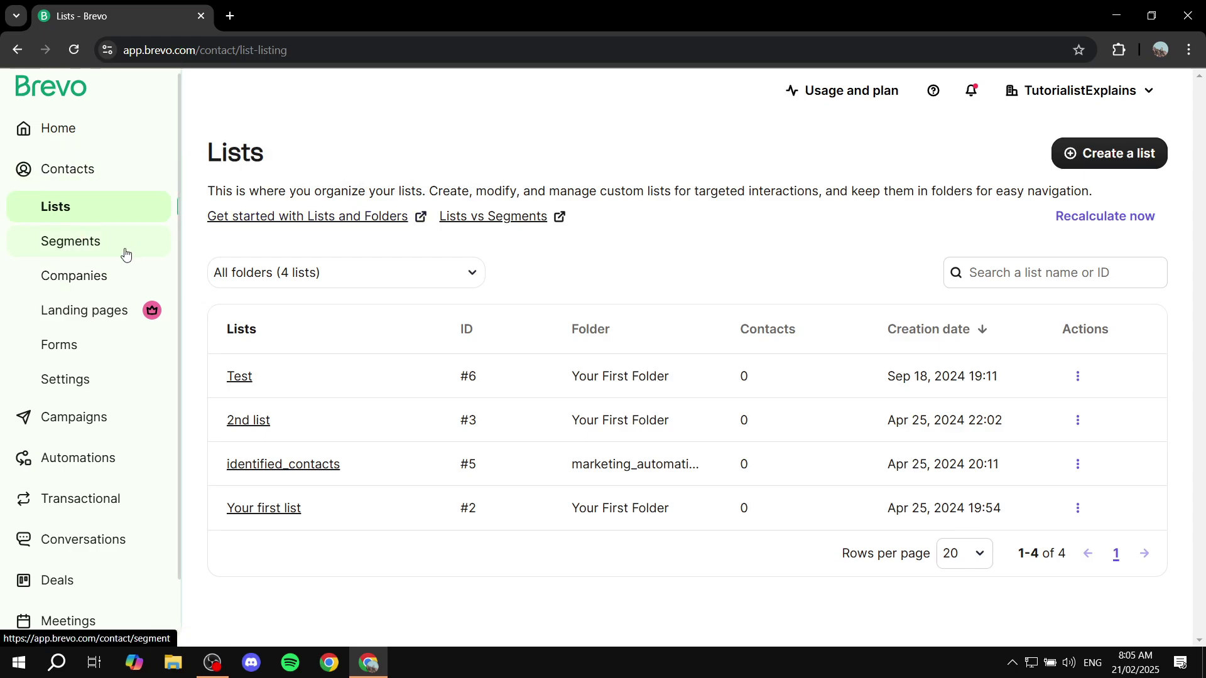
Step: Reopen the Example Campaign draft from Campaigns, closing its recipient settings unchanged
click(86, 421)
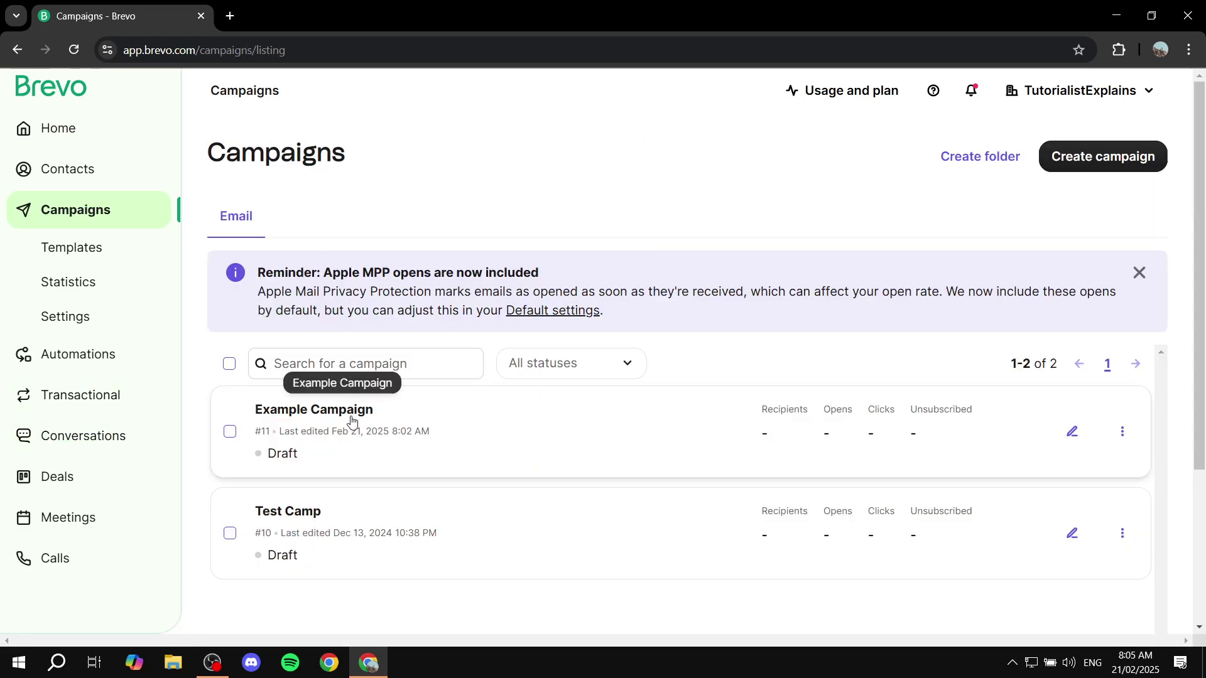
click(338, 416)
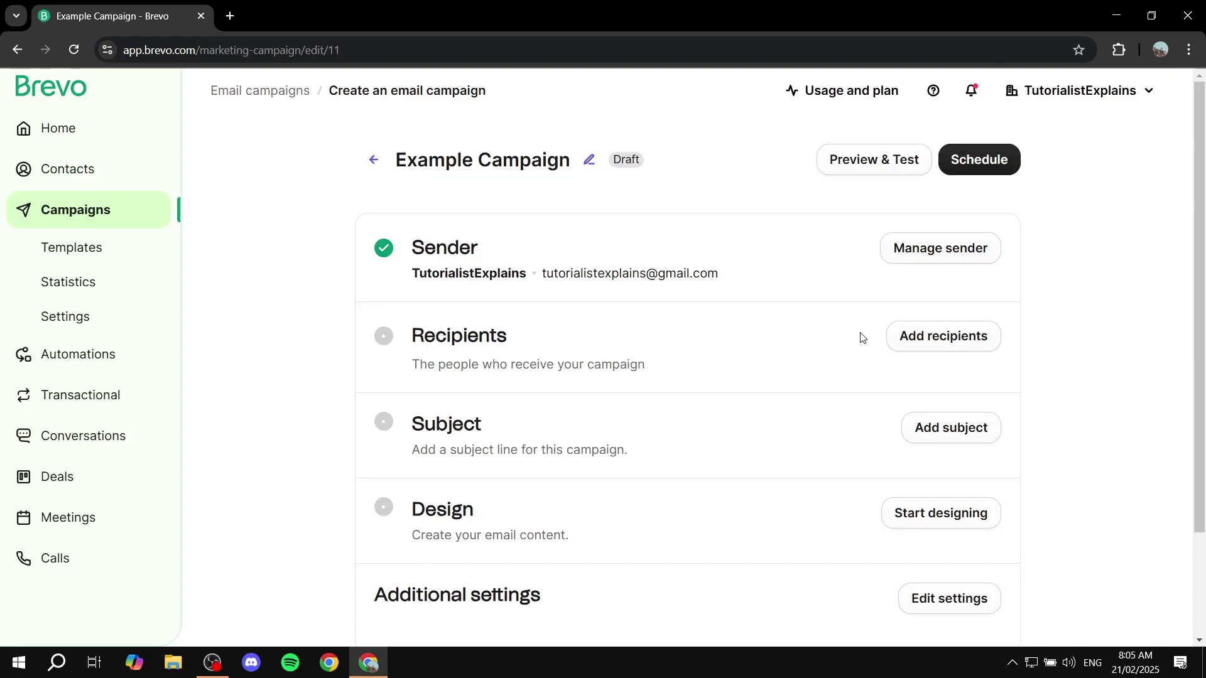
click(917, 337)
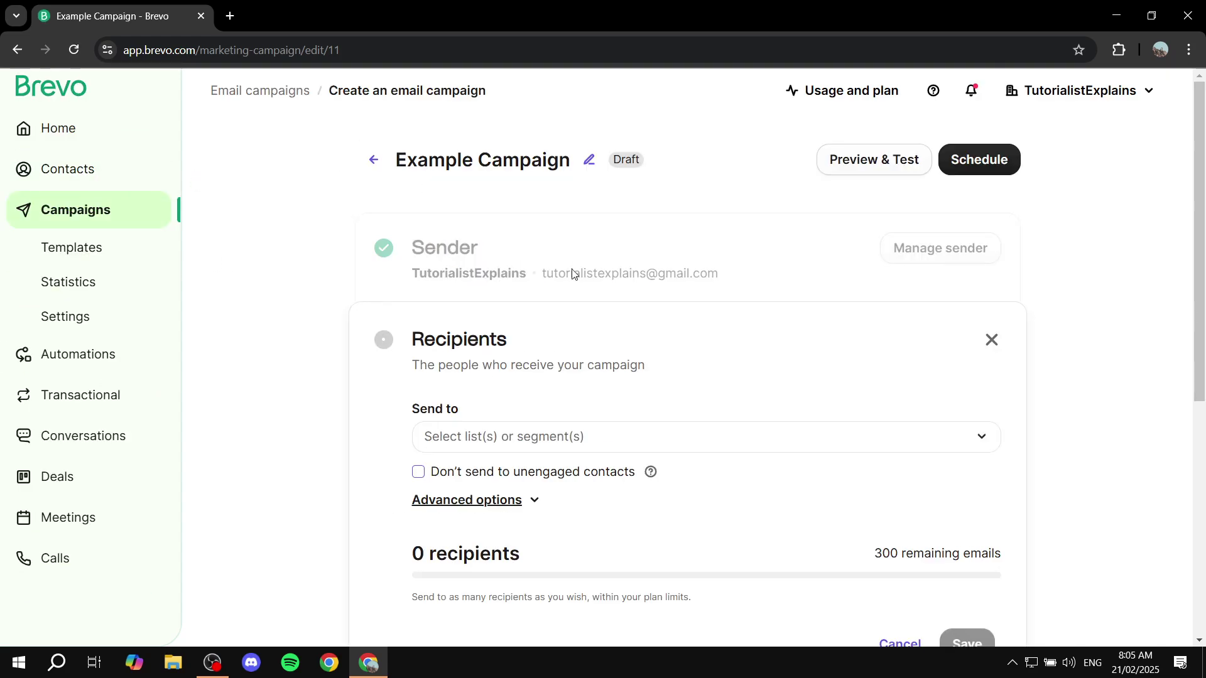
scroll(450, 431, down, 4)
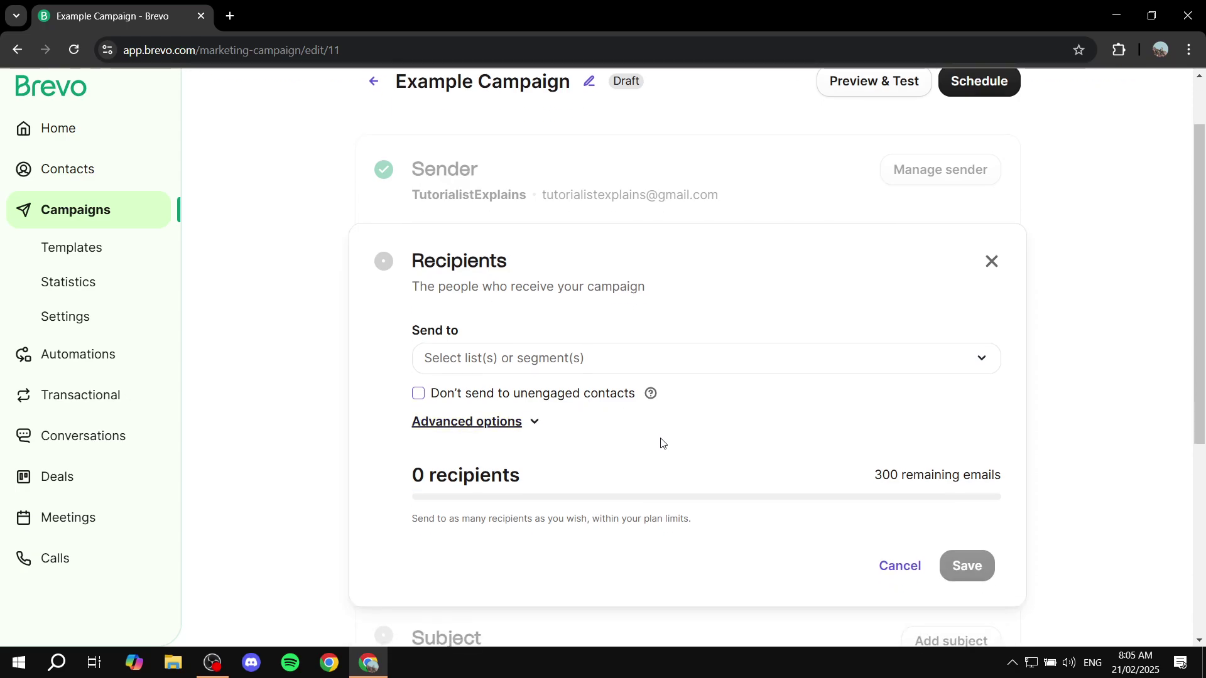
scroll(659, 449, up, 2)
scroll(887, 444, down, 1)
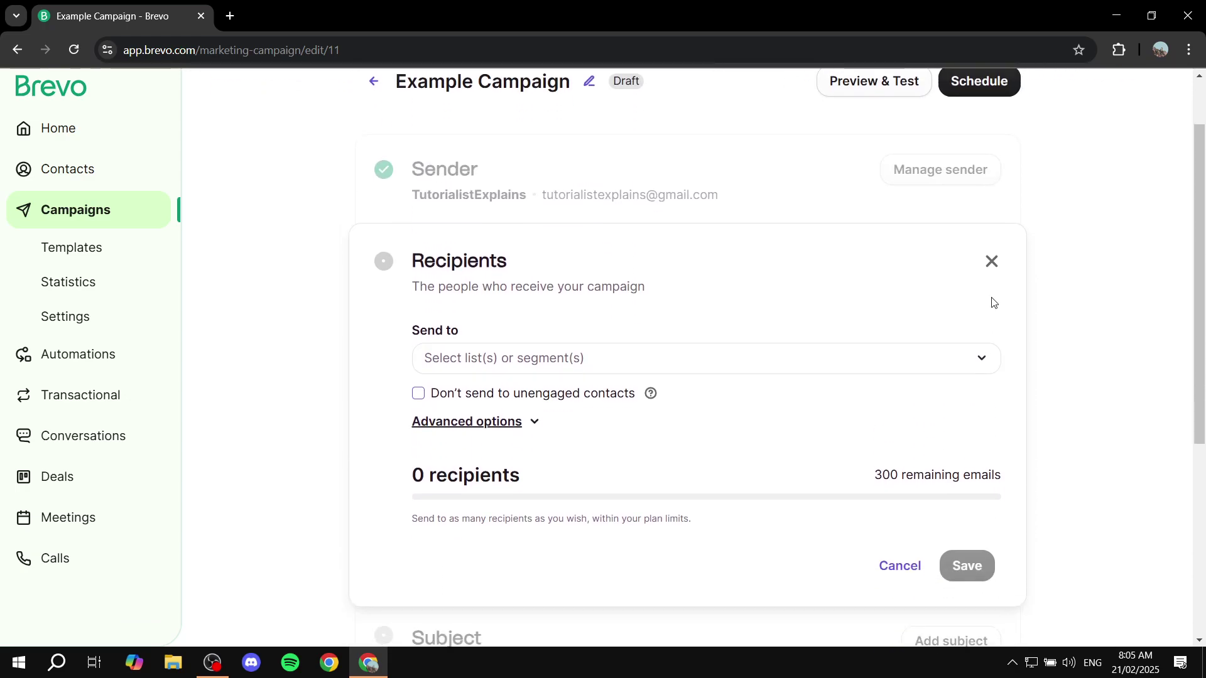
click(990, 261)
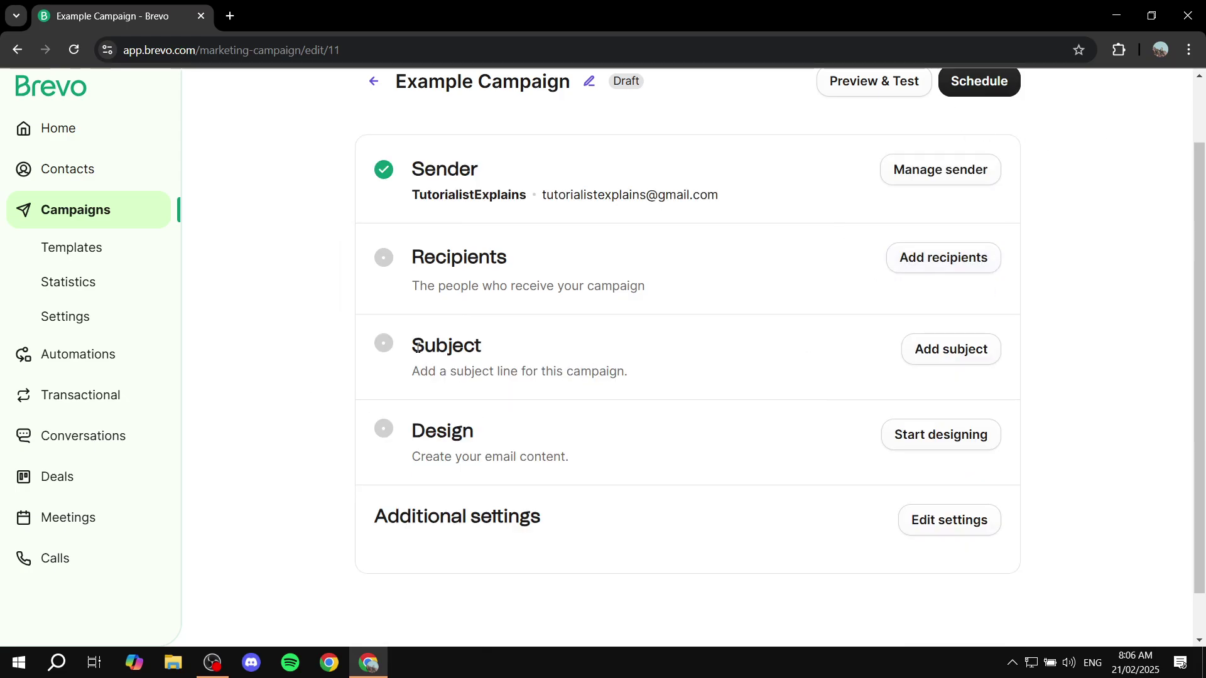
drag(417, 348, 498, 352)
click(510, 357)
Step: Enter 'This is a test Subject' as the campaign's subject line
click(961, 351)
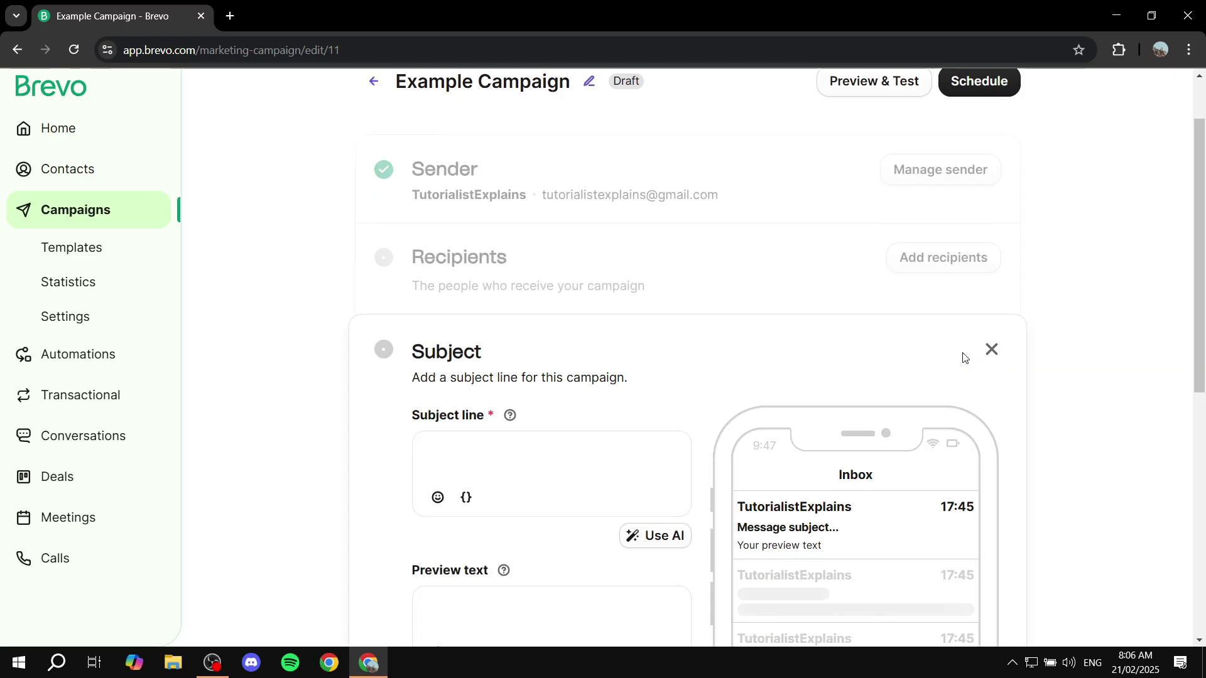
scroll(929, 362, down, 3)
click(557, 283)
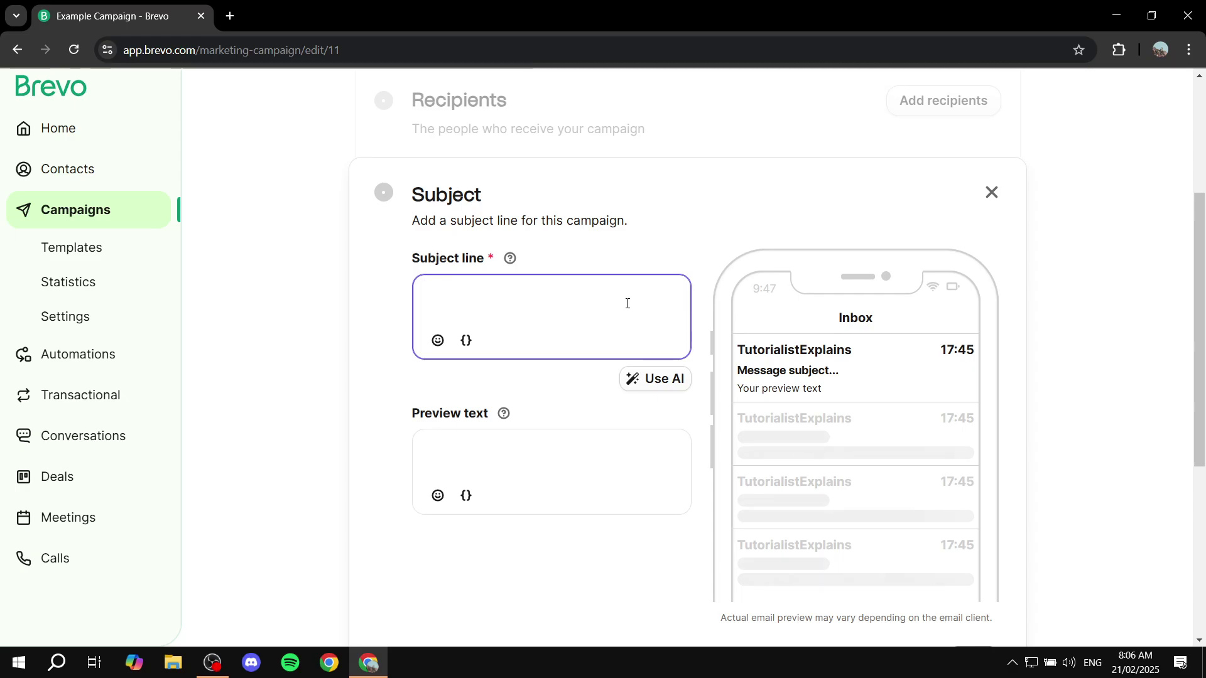
text(is is a t)
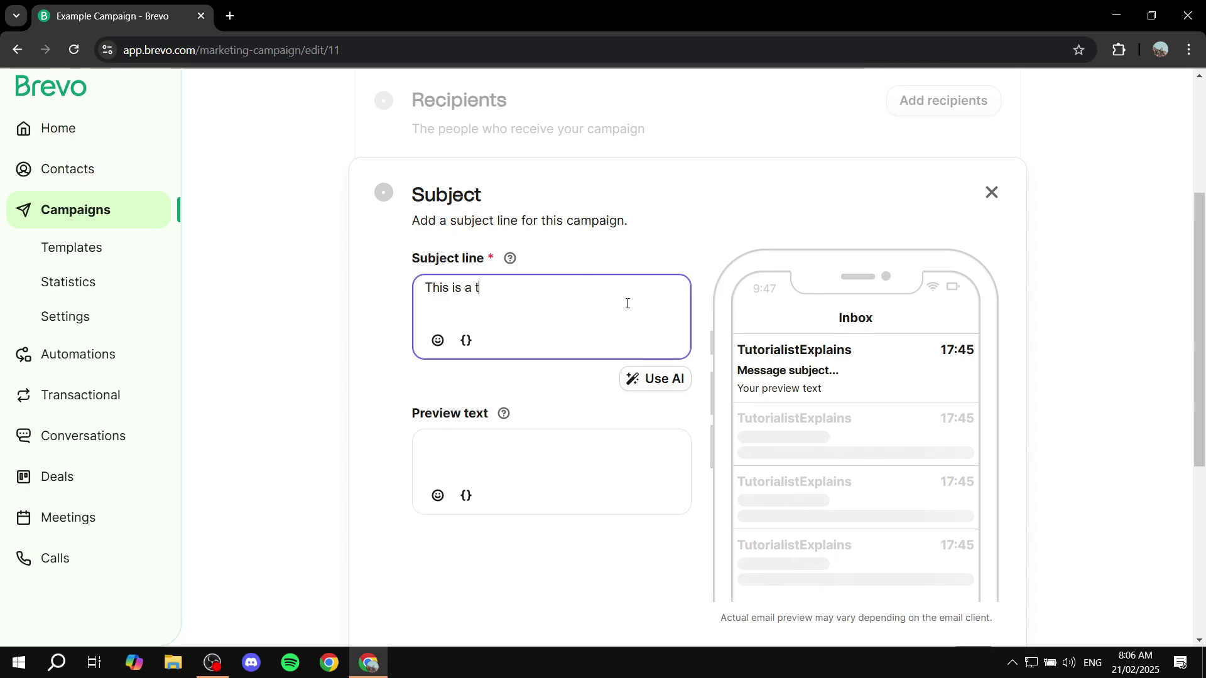
text(st)
key(BackSpace)
text(st )
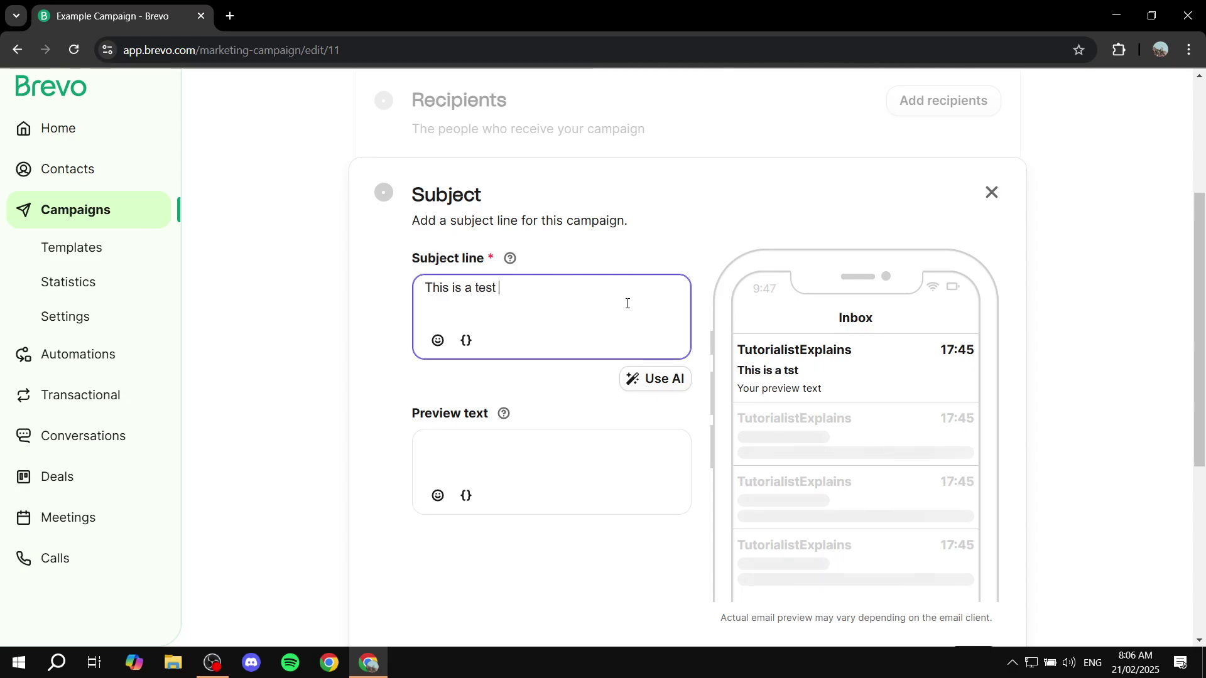
text(Subject)
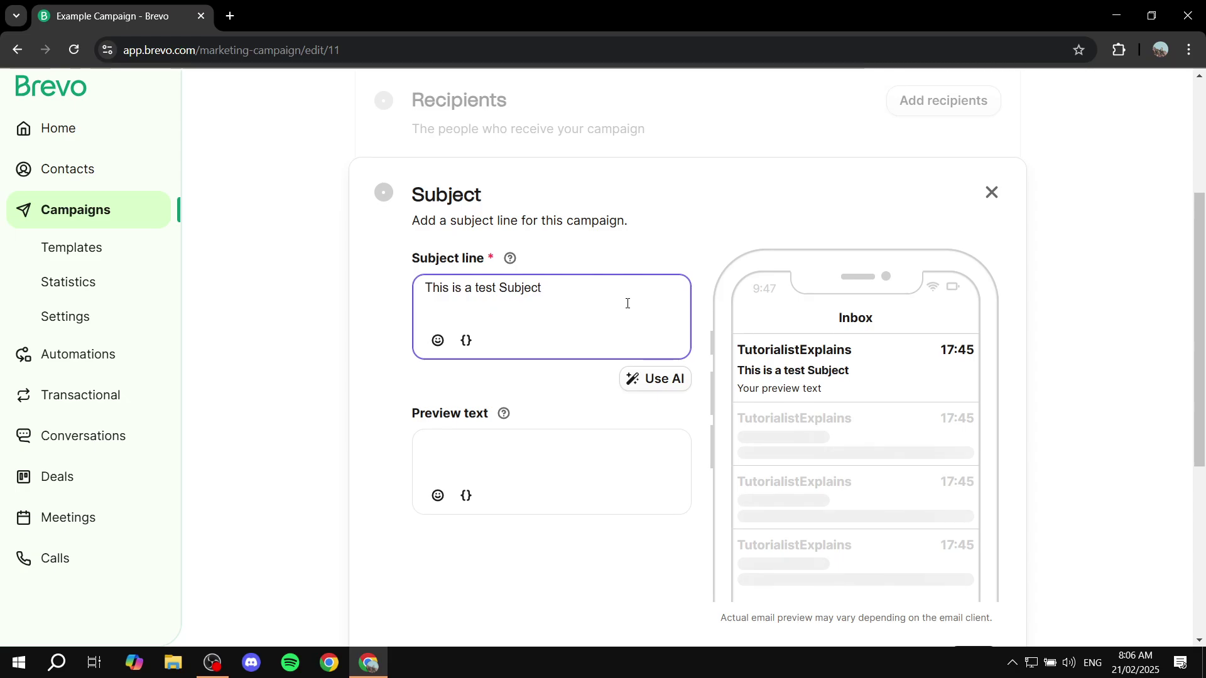
click(1008, 364)
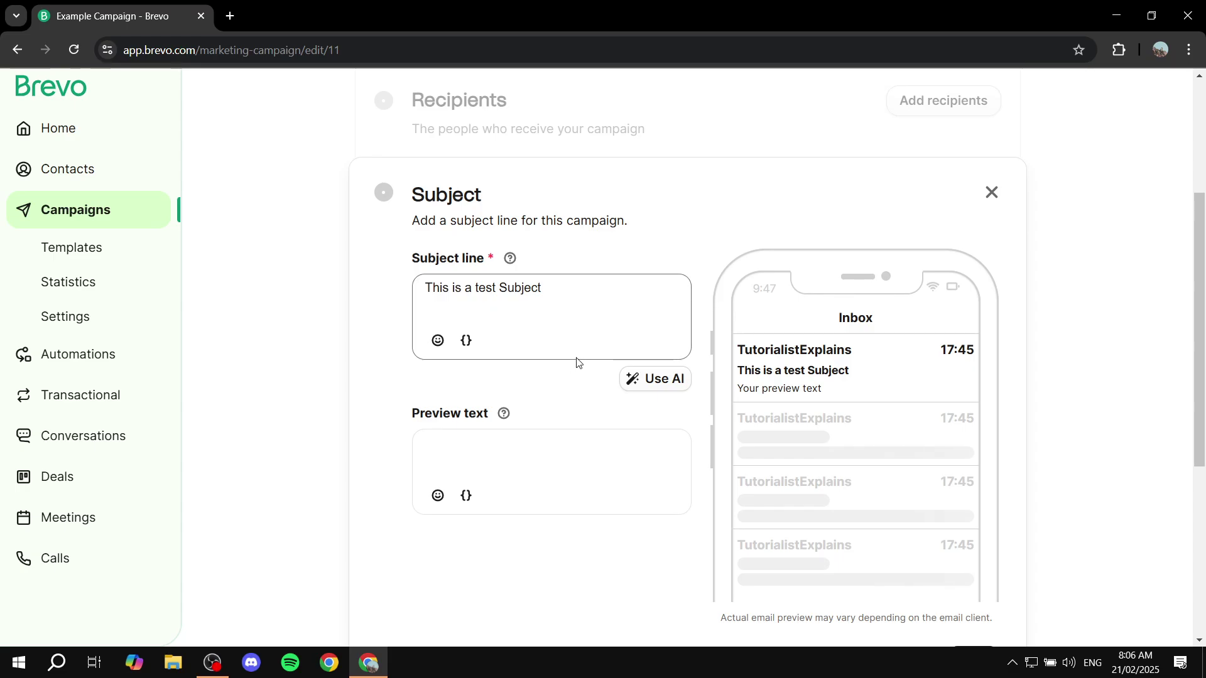
Step: Save the new subject line for Example Campaign
scroll(569, 386, down, 5)
scroll(568, 389, up, 2)
scroll(574, 393, up, 5)
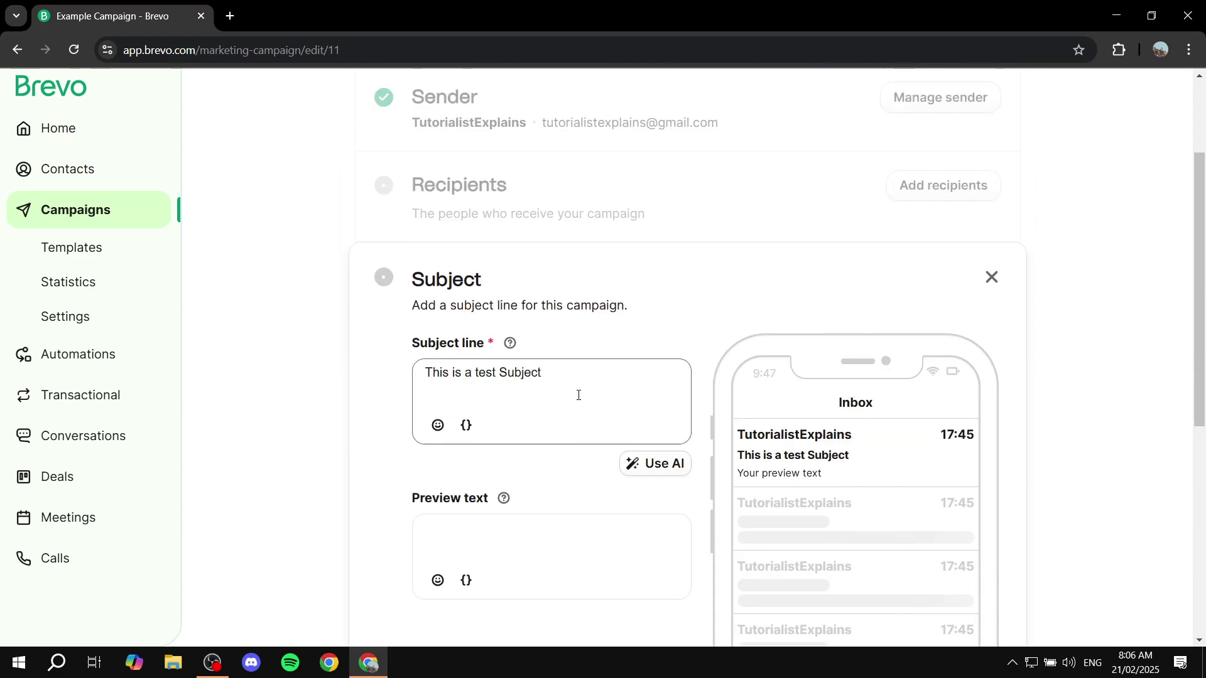
scroll(980, 427, down, 2)
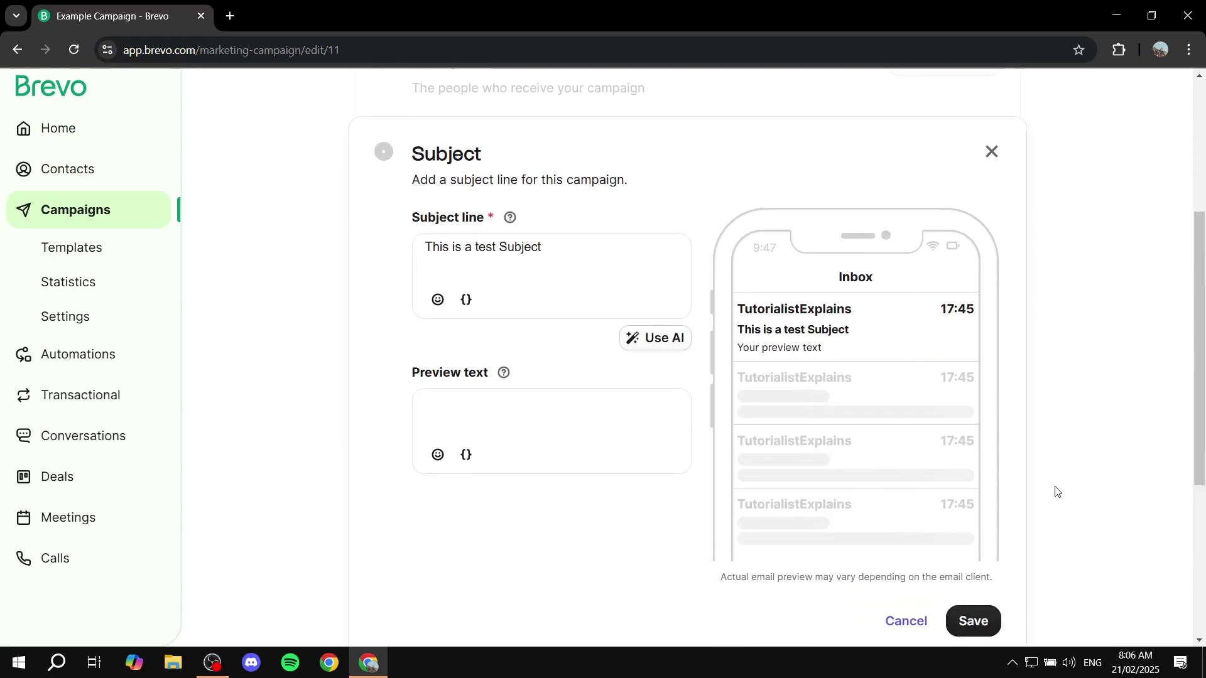
click(987, 630)
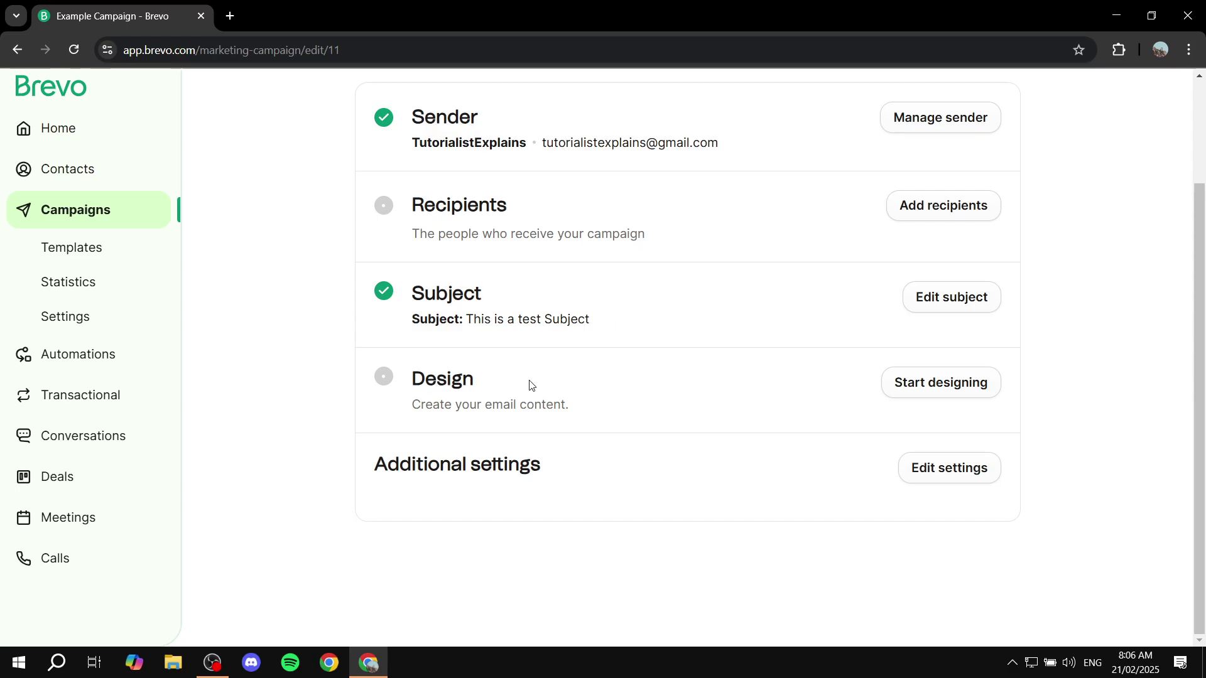
drag(413, 385, 560, 380)
Step: Start designing the email from the Default layout template
click(563, 381)
click(957, 387)
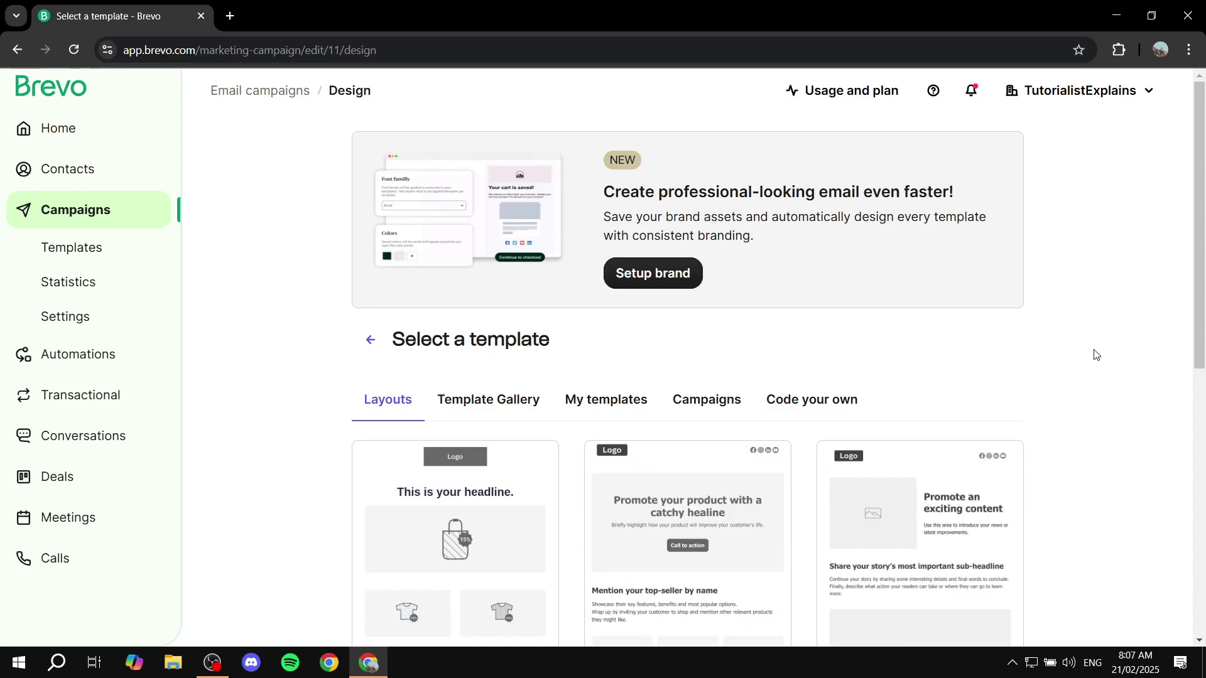
scroll(1090, 332, down, 2)
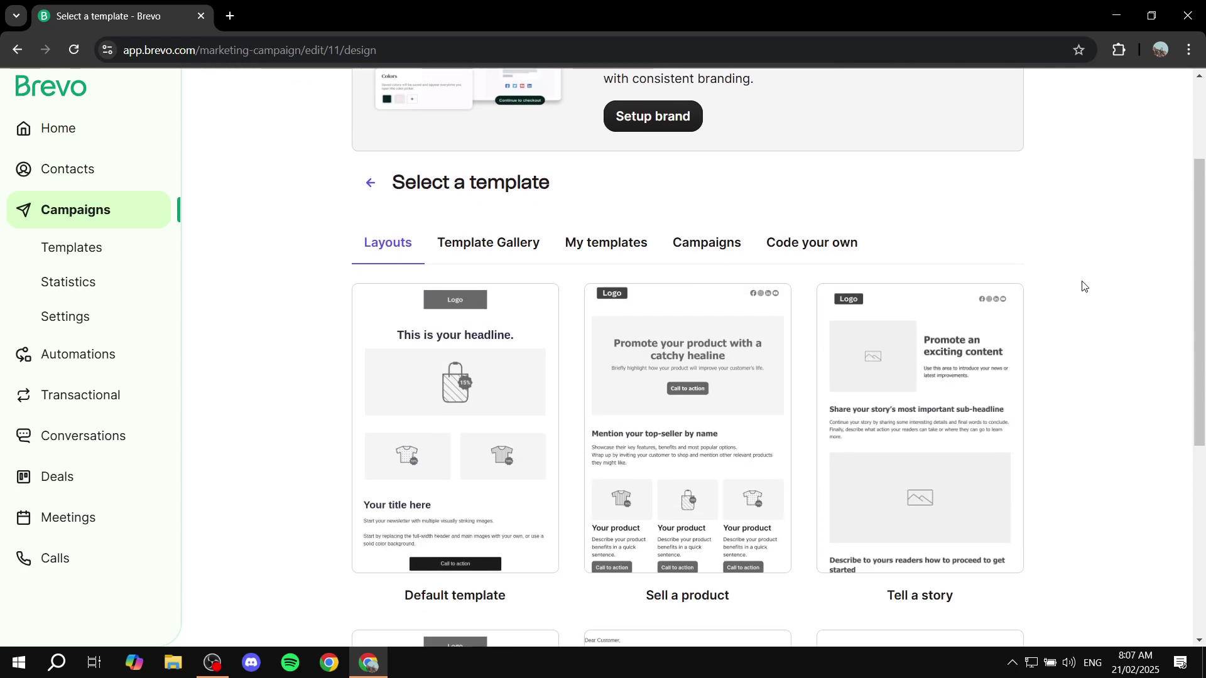
scroll(1080, 288, down, 1)
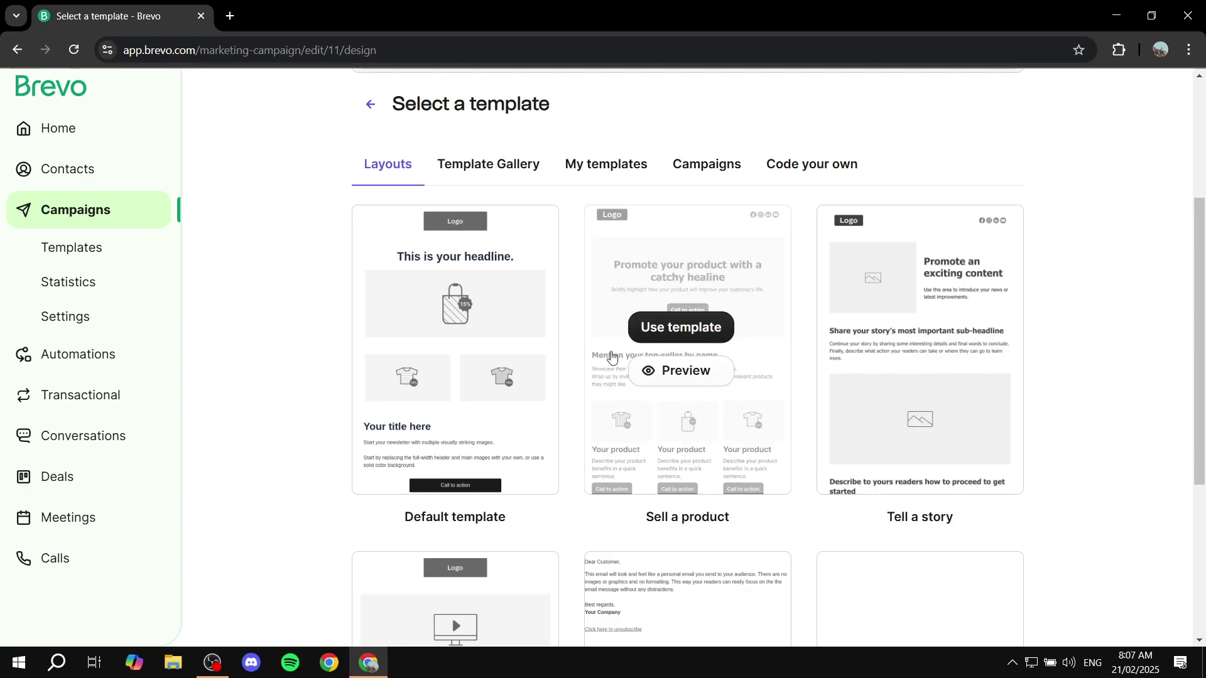
mouse_move(550, 326)
mouse_move(700, 332)
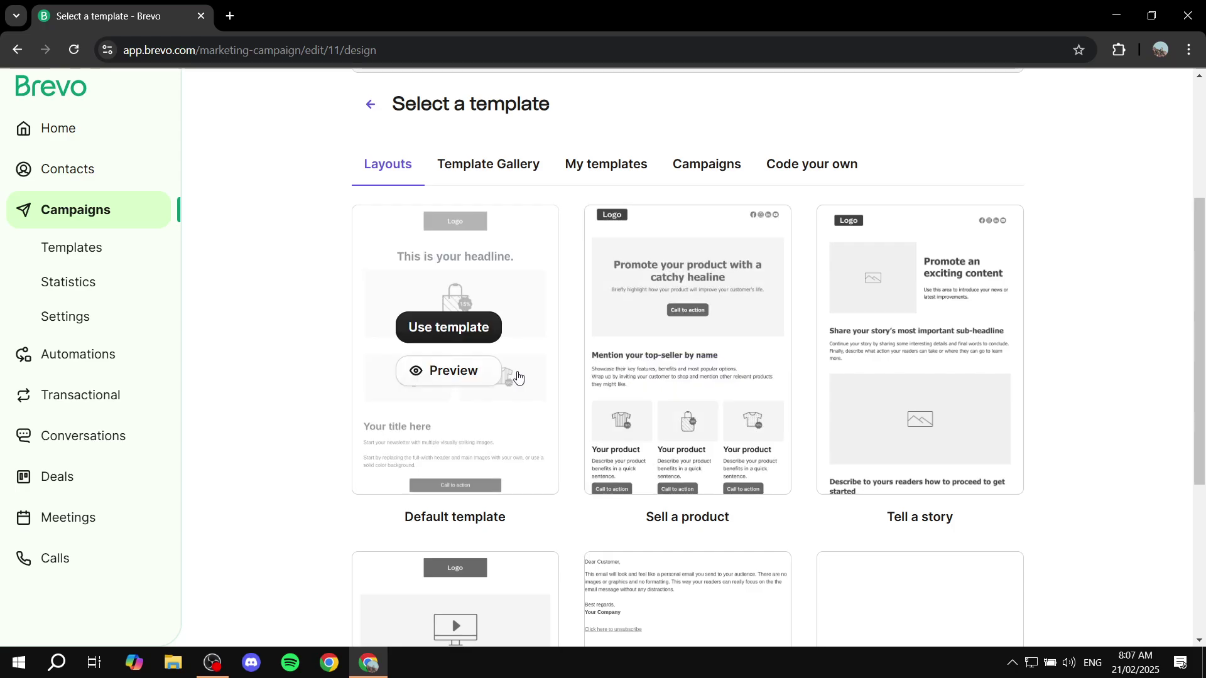
click(479, 328)
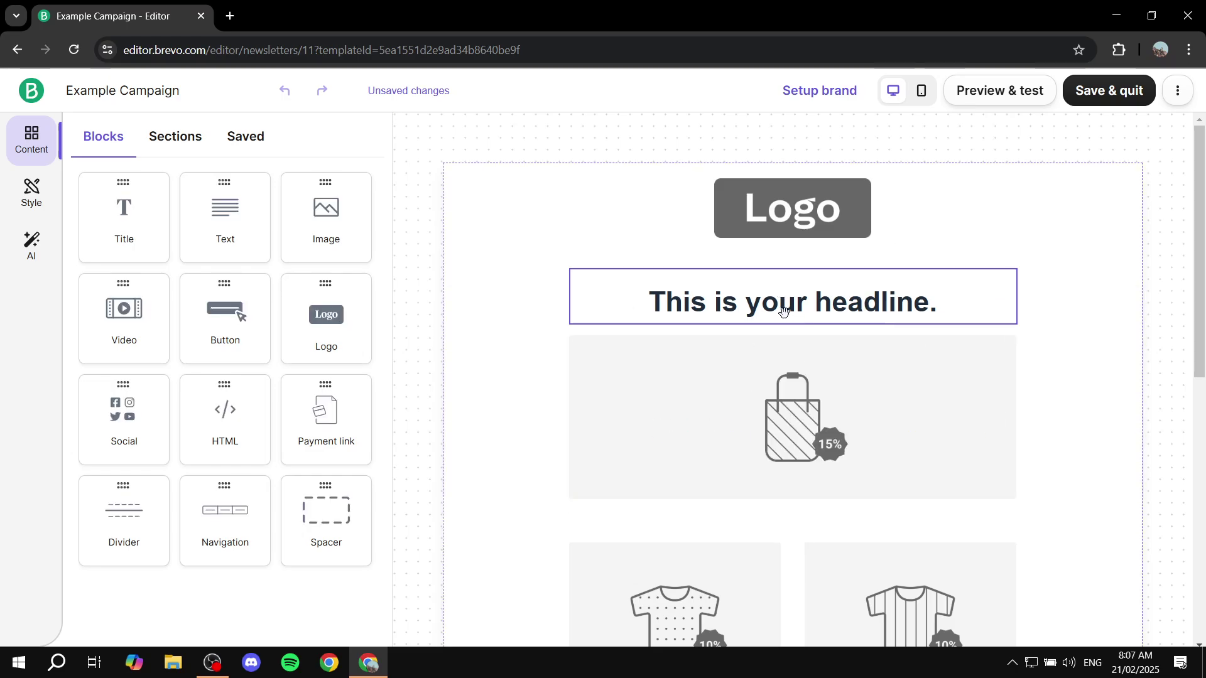
Step: Replace the headline text with 'Add your own text'
click(844, 301)
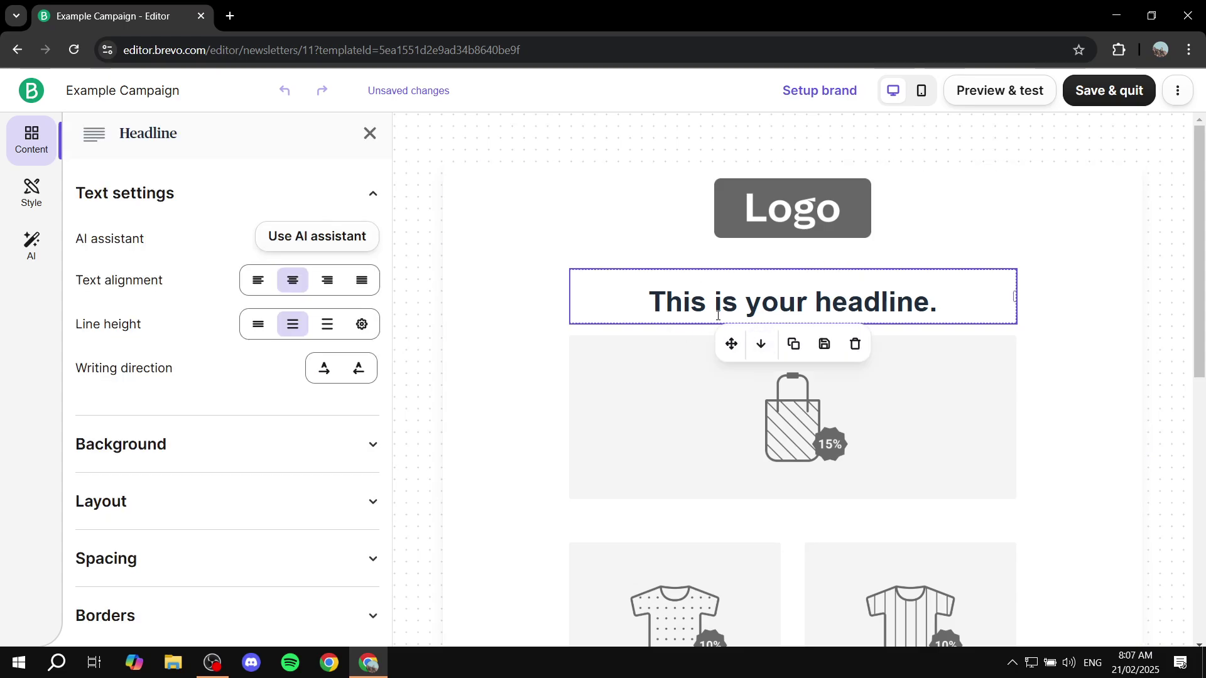
scroll(851, 376, down, 5)
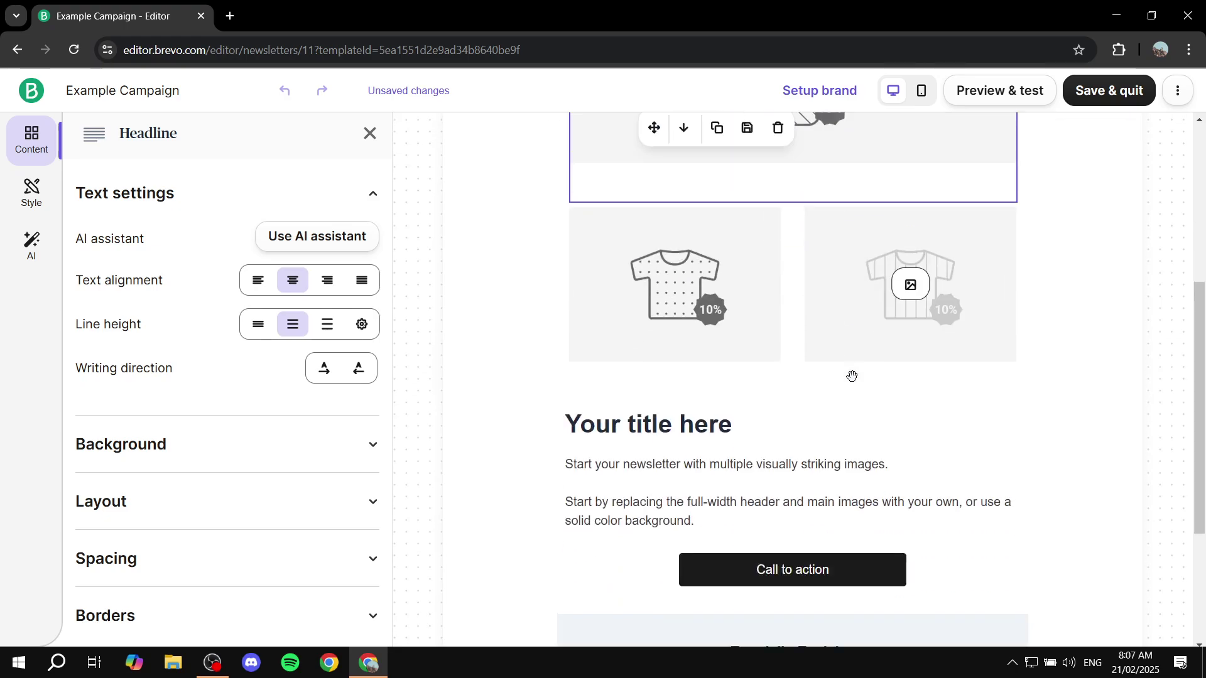
scroll(851, 376, up, 5)
double_click(858, 290)
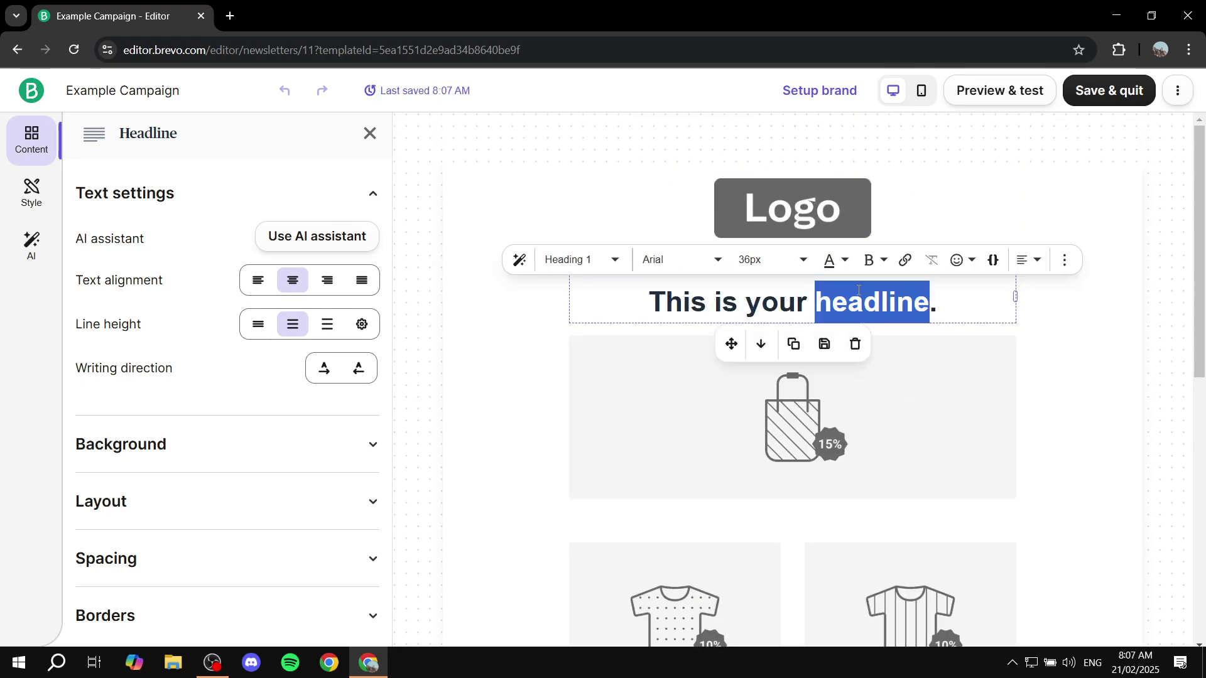
drag(950, 304, 644, 303)
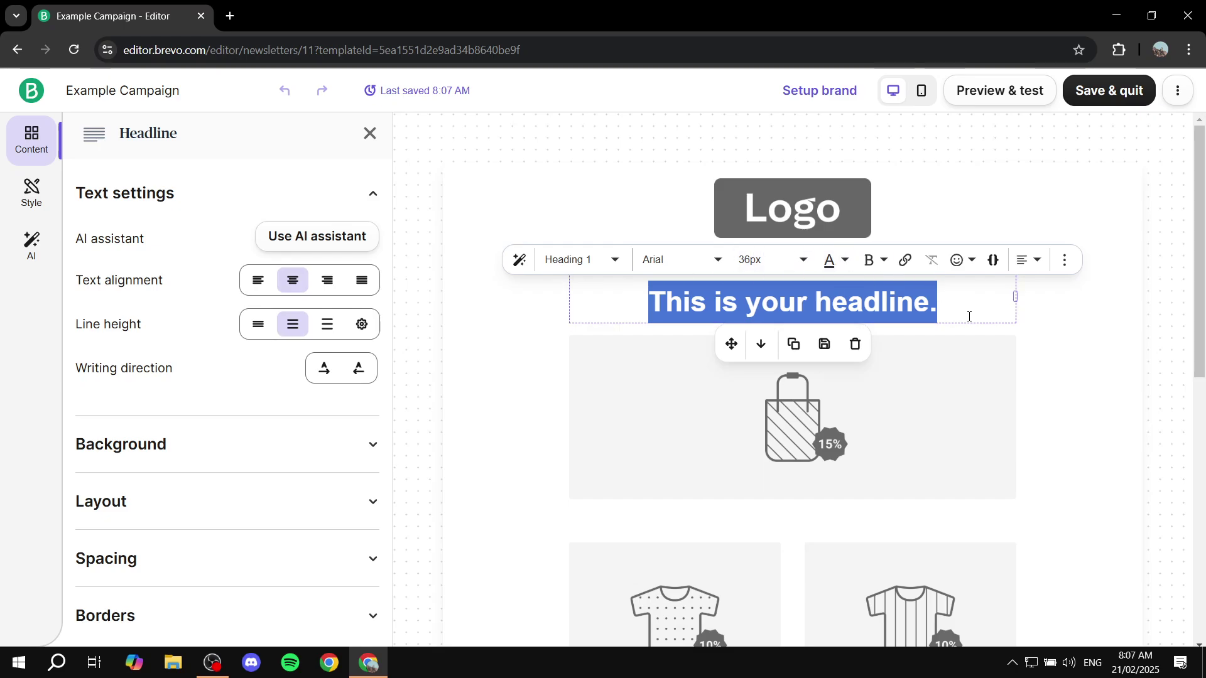
text(Add)
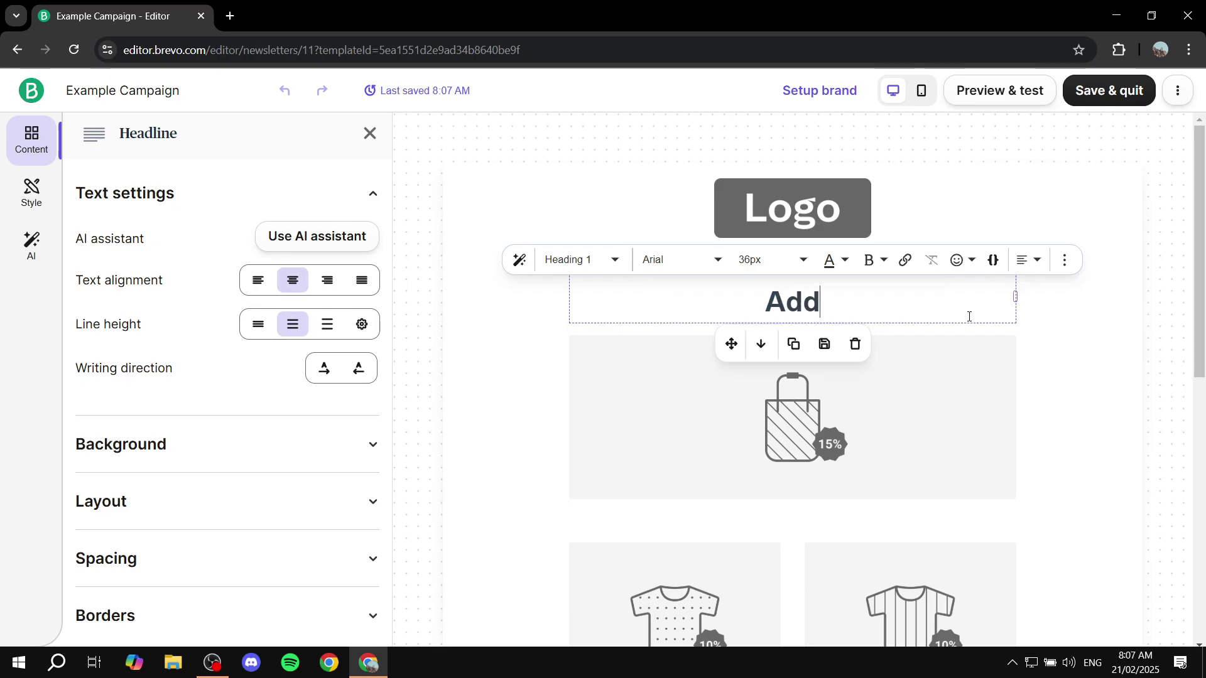
text( your own text)
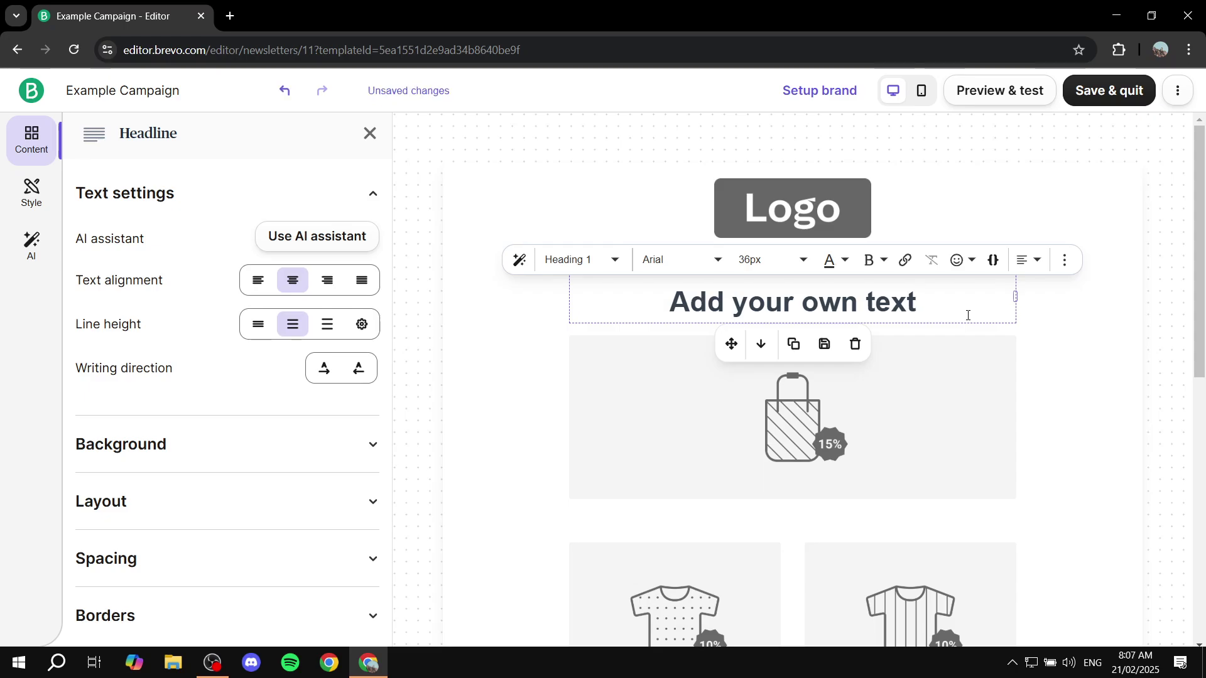
drag(968, 316, 670, 308)
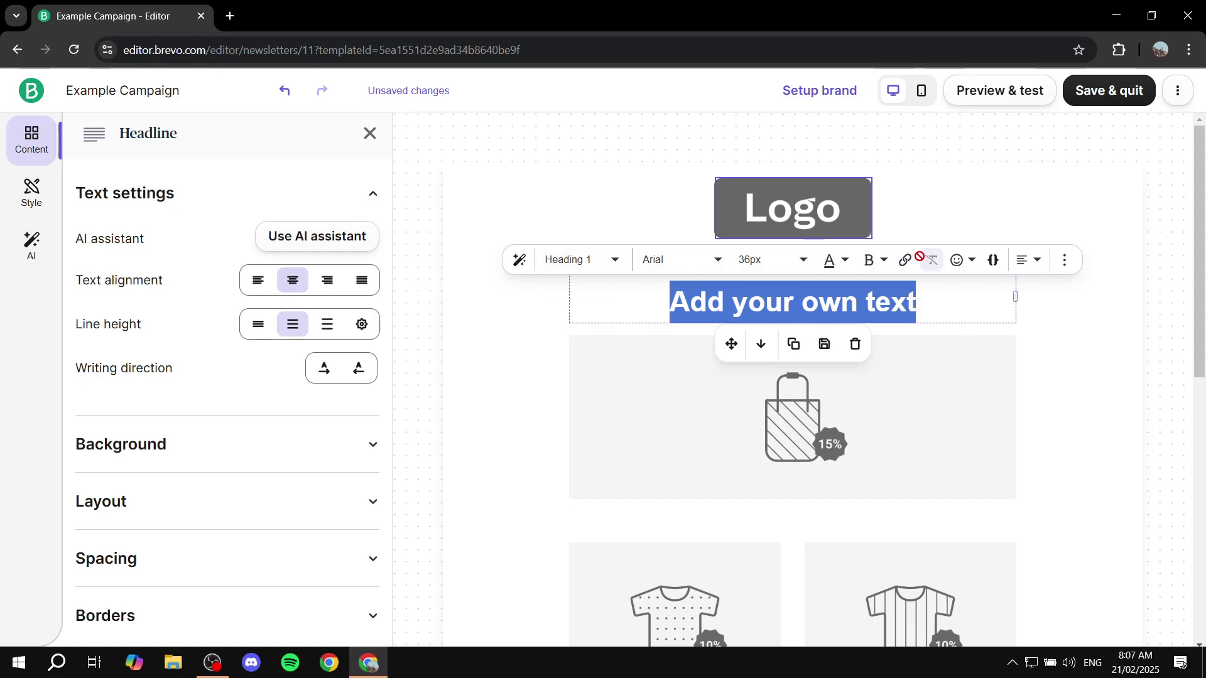
Step: Deselect the headline and select the placeholder banner image block below it
click(877, 267)
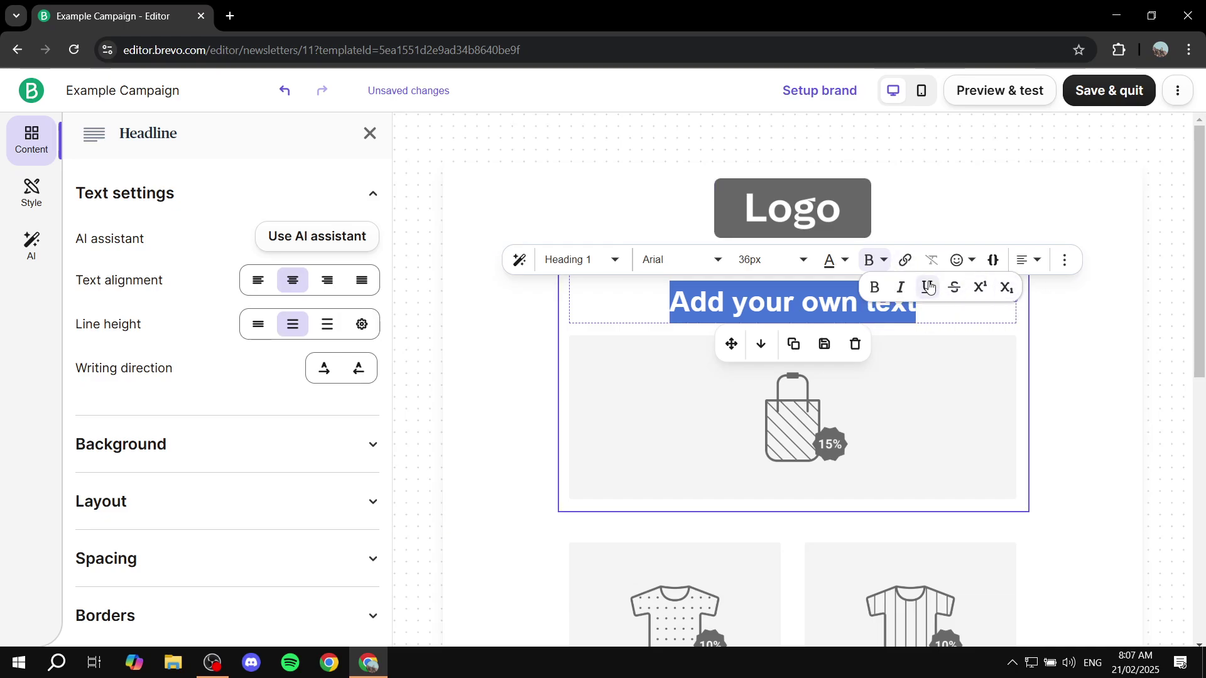
click(876, 260)
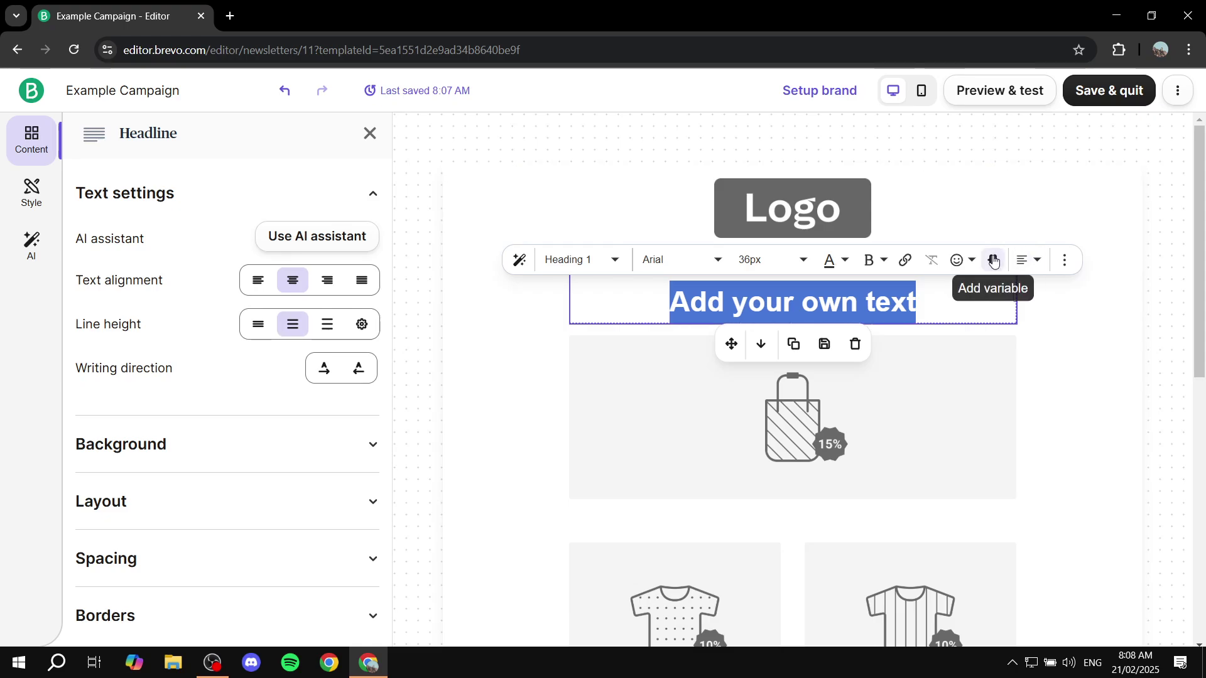
click(1047, 311)
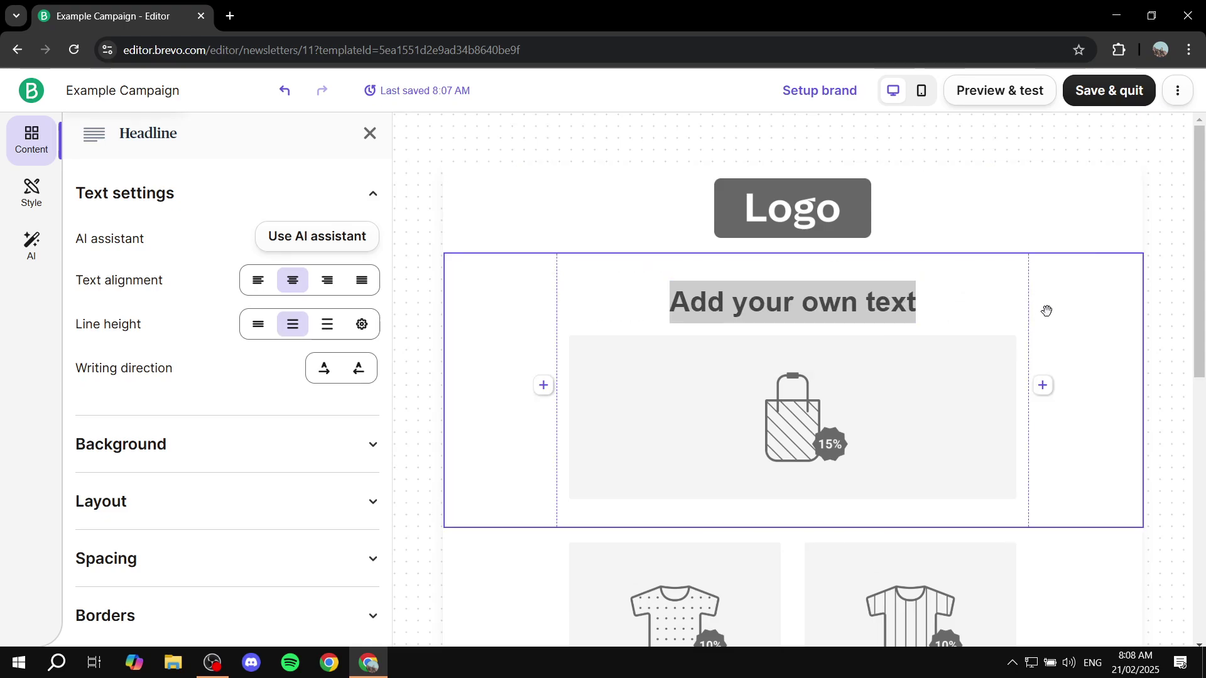
click(932, 397)
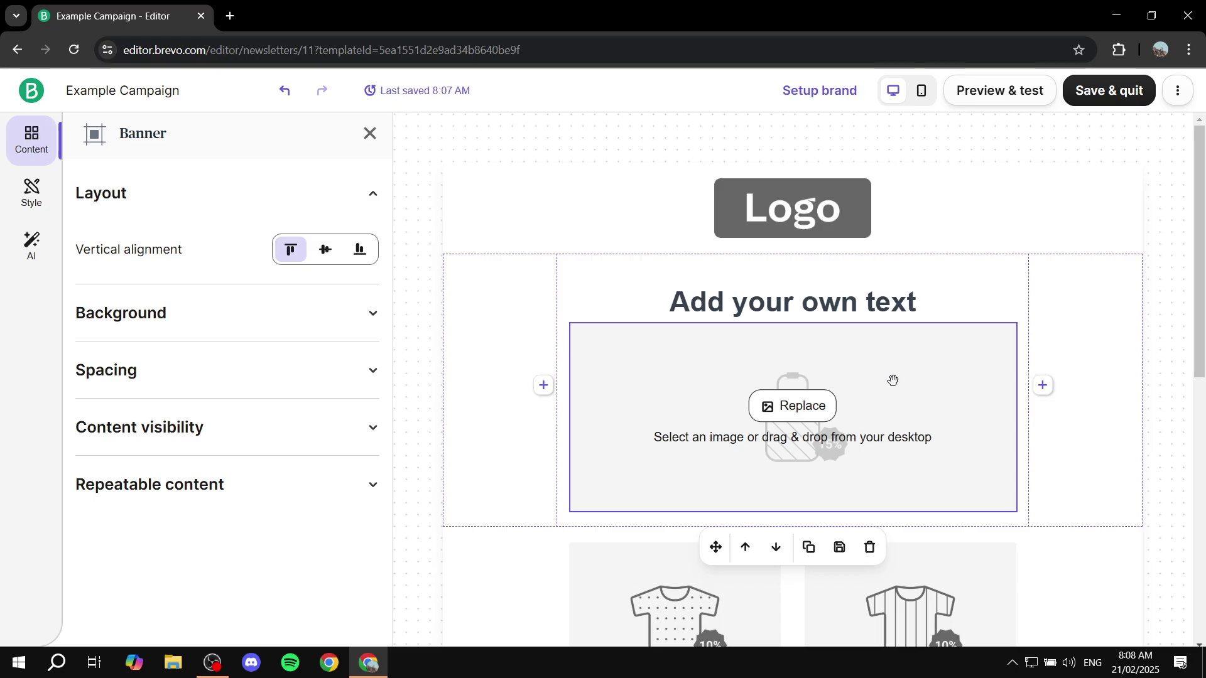
Step: Swap the banner placeholder for Tutorial_WBG_png from the My files content library
click(799, 409)
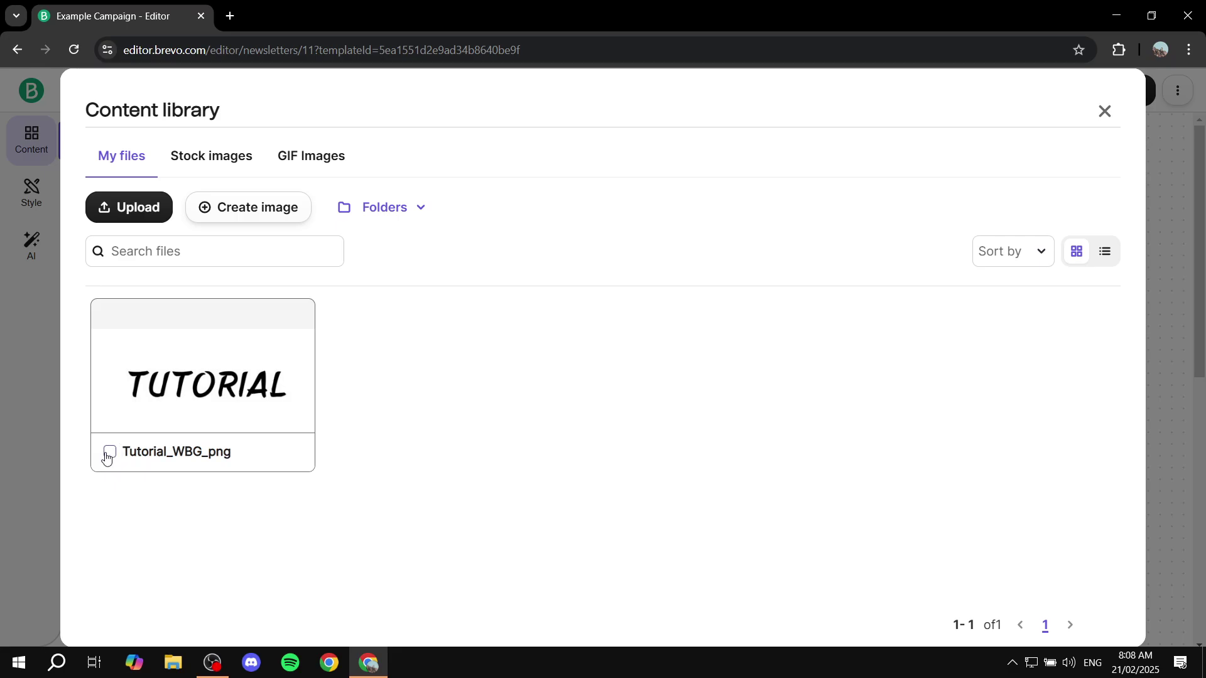
click(110, 453)
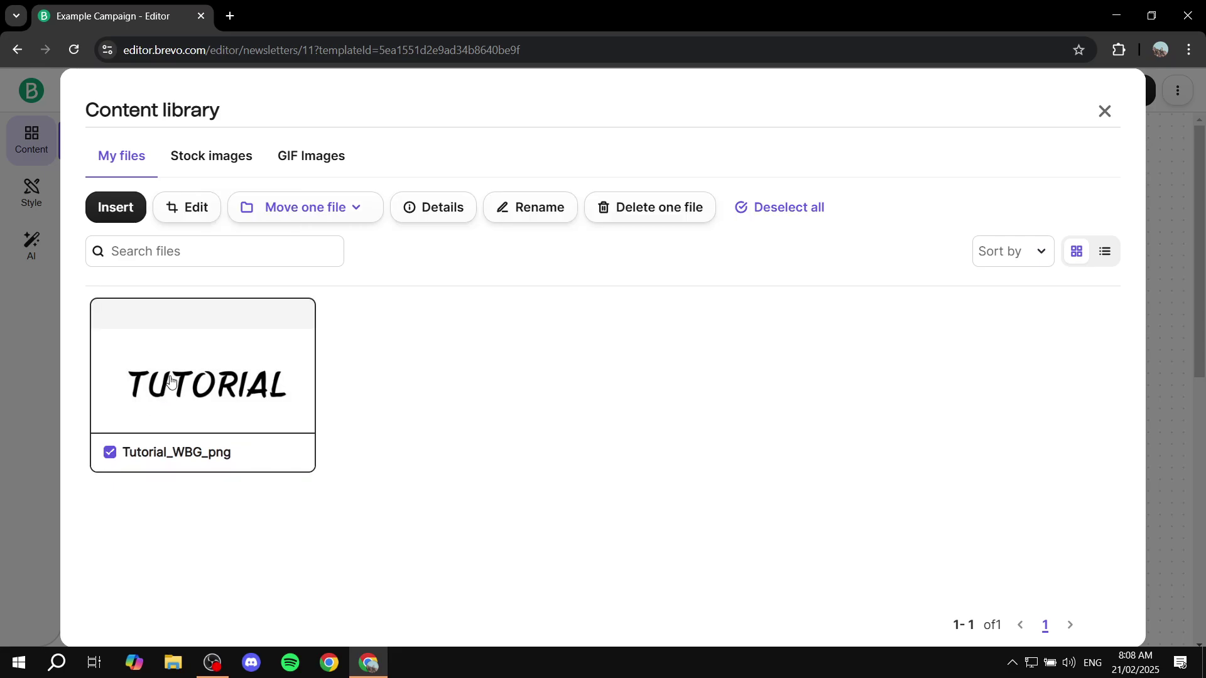
click(116, 211)
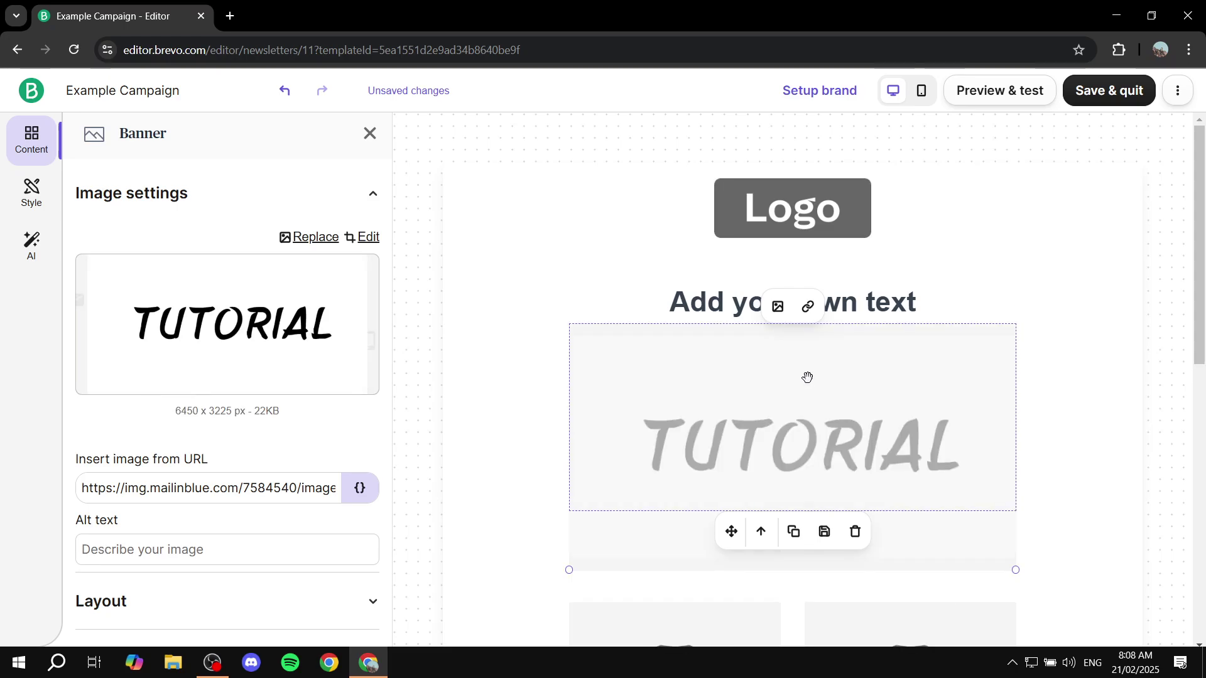
click(878, 227)
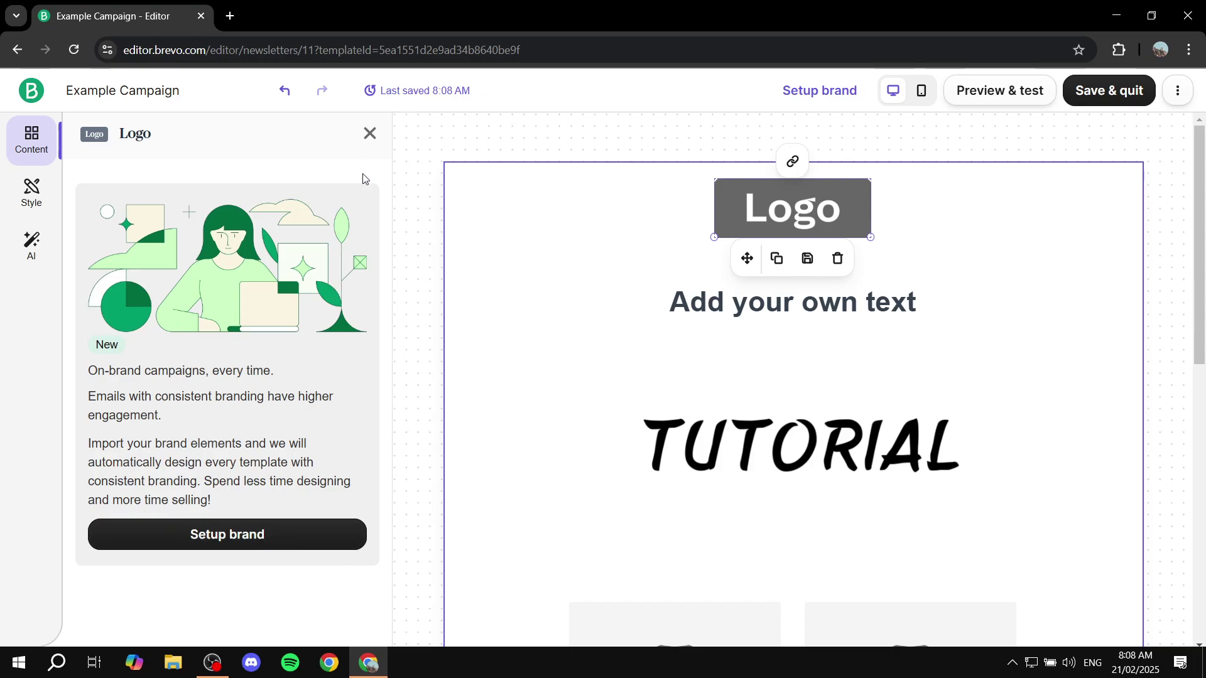
Step: Close the Logo and body Text settings panels to show the Blocks list
click(370, 133)
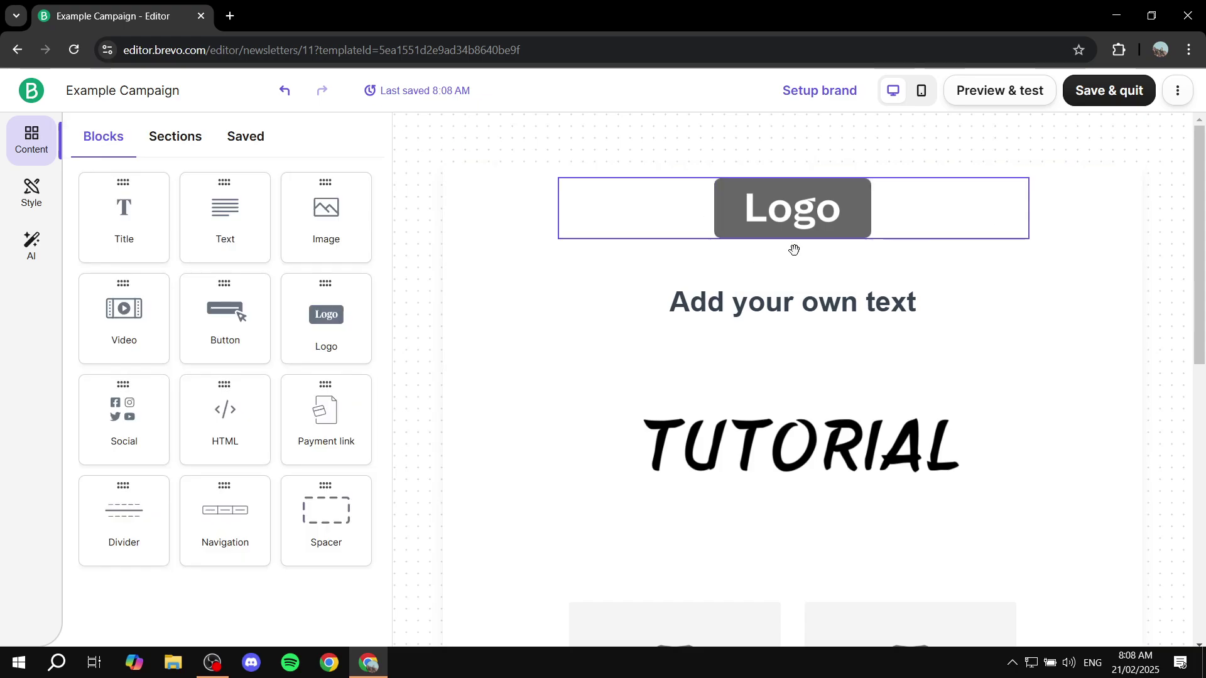
scroll(775, 317, down, 2)
scroll(774, 320, up, 2)
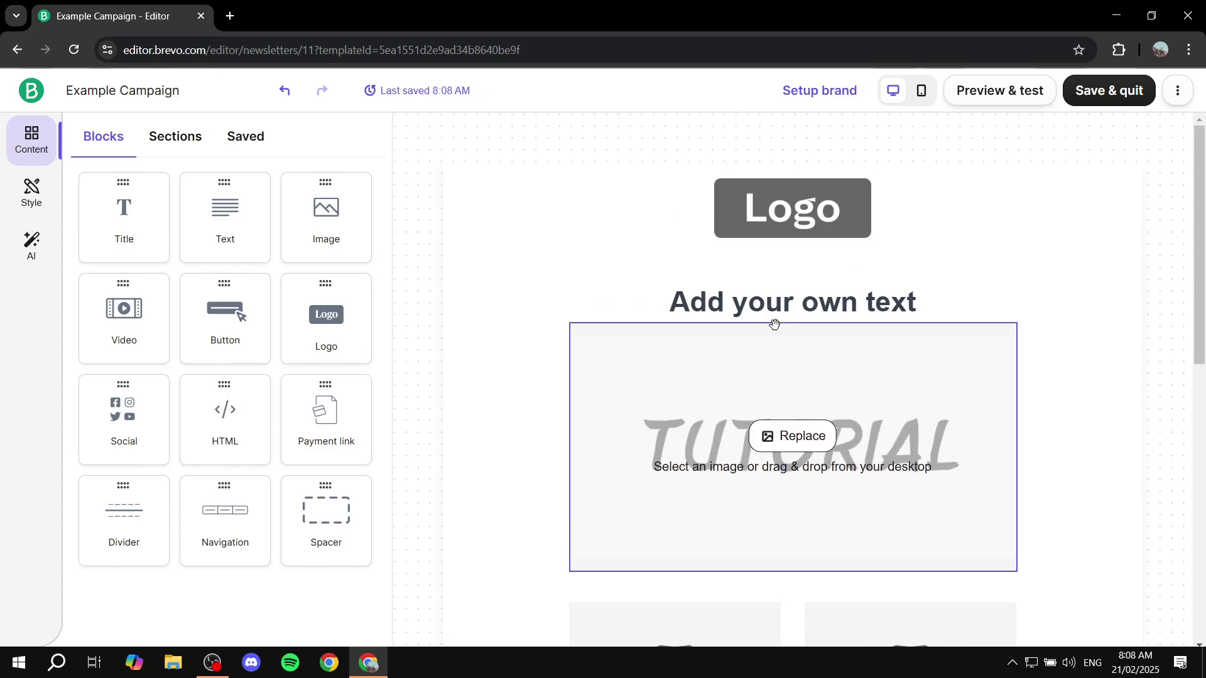
scroll(1052, 526, down, 5)
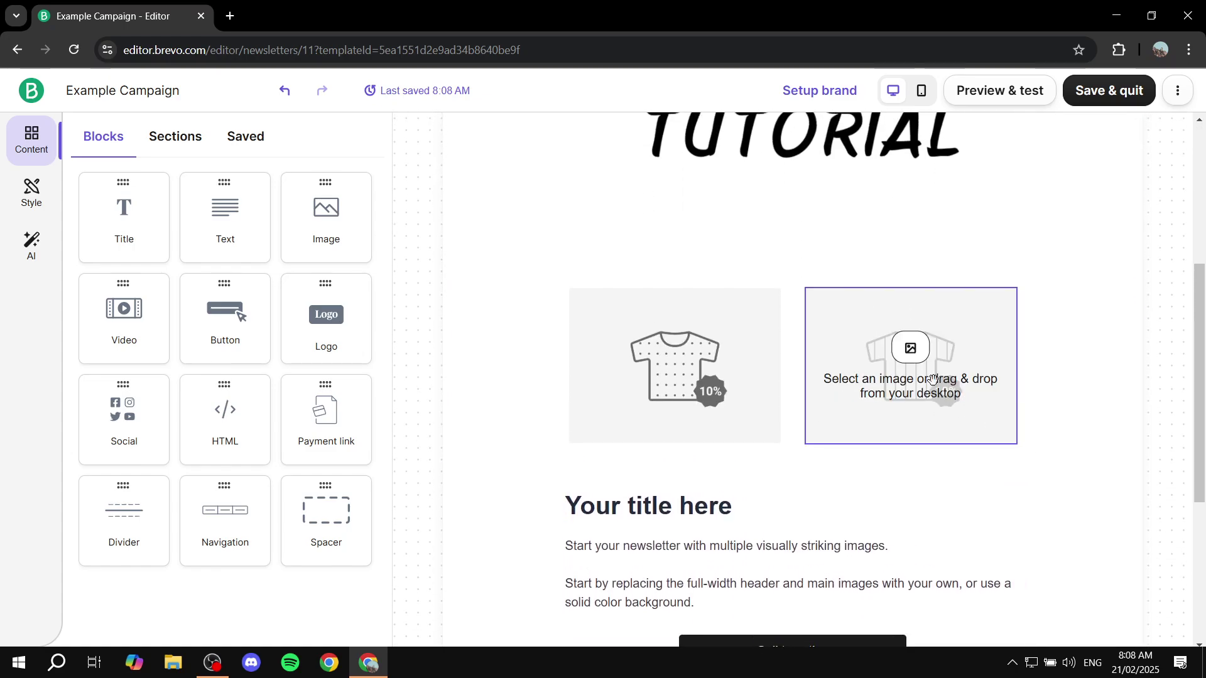
scroll(823, 383, down, 3)
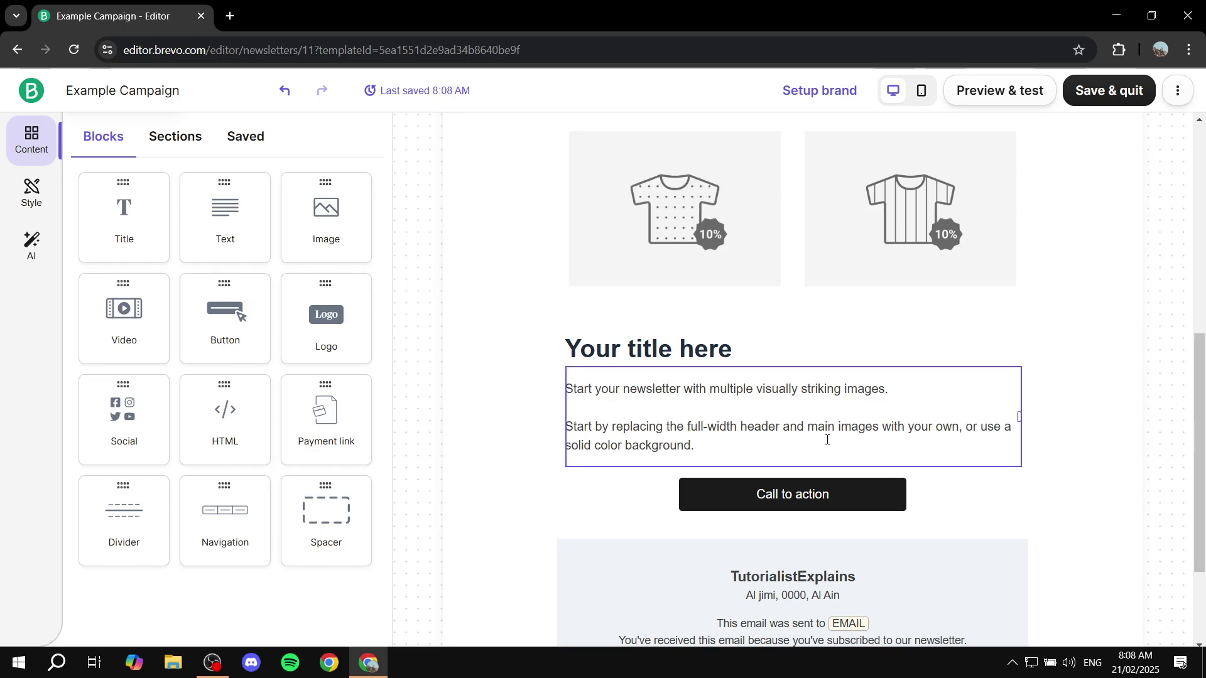
click(762, 398)
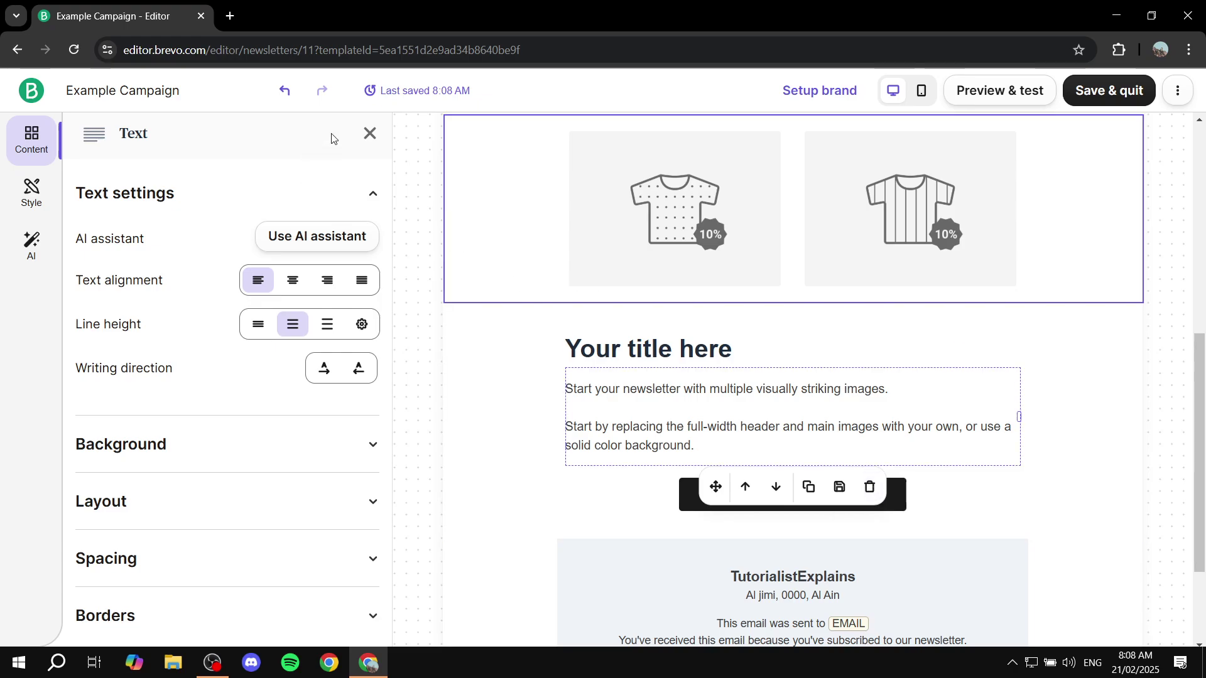
click(371, 134)
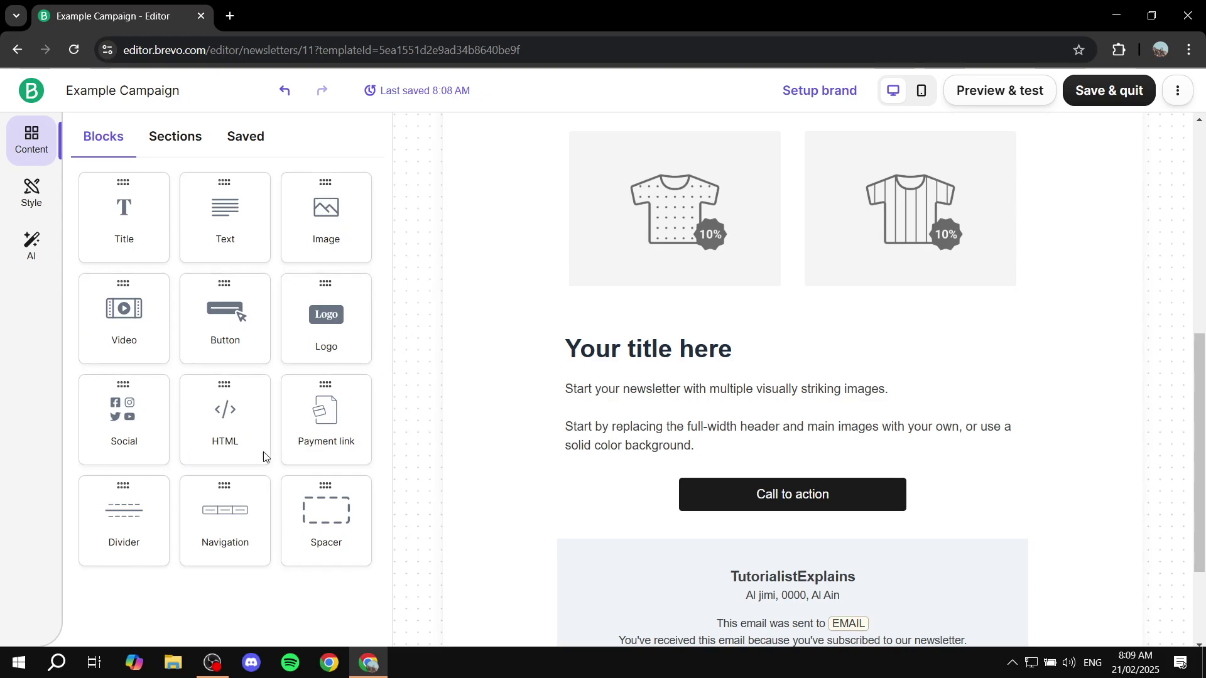
Step: Drop a new Image block into the email below the t-shirt row
drag(324, 184, 763, 306)
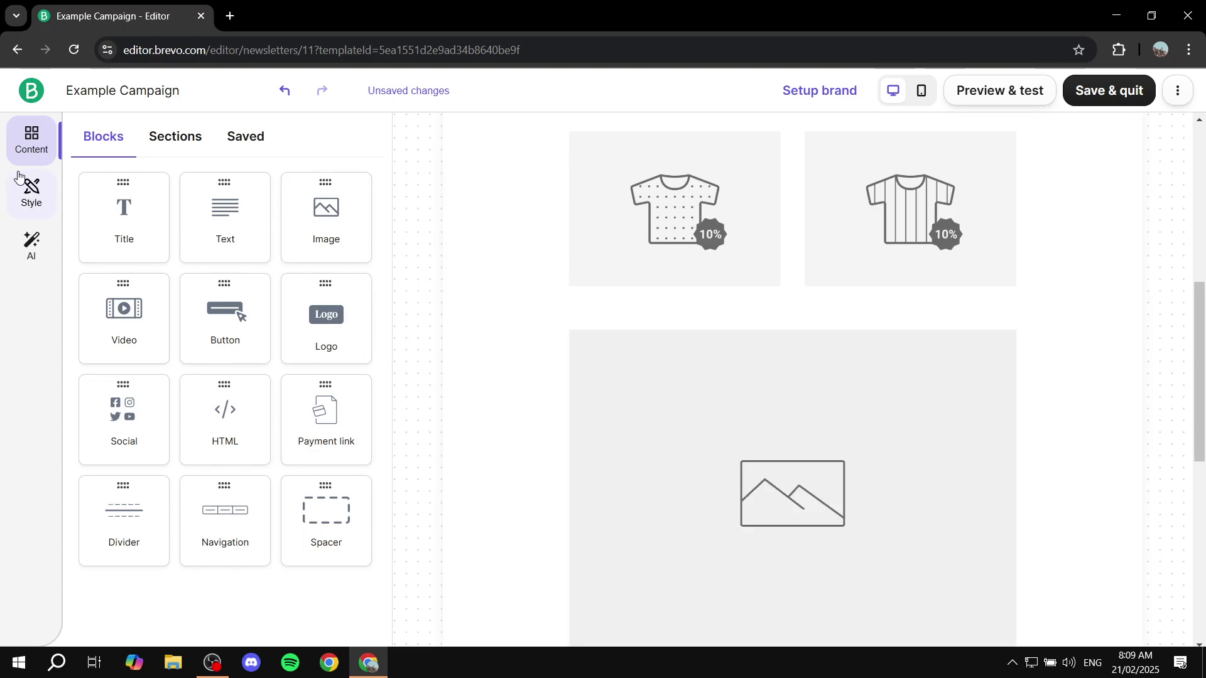
click(30, 199)
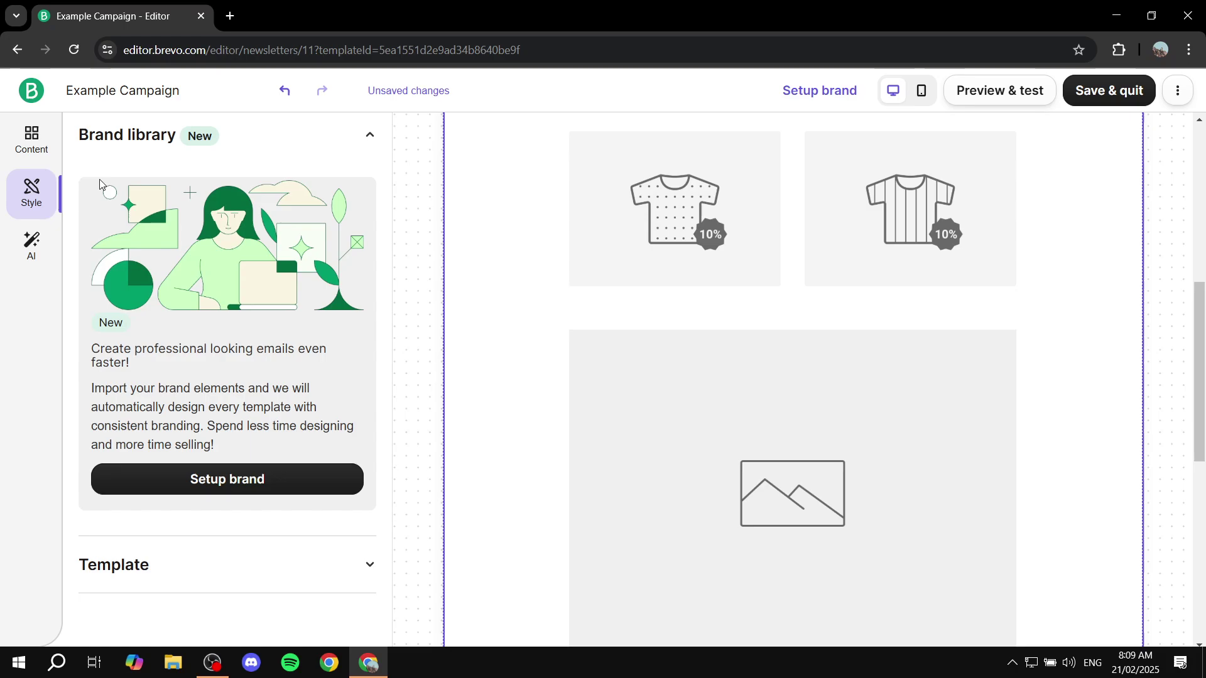
Step: Set the Template background colour to grey 8E8E8E in the Style settings
scroll(236, 462, down, 1)
scroll(236, 462, down, 2)
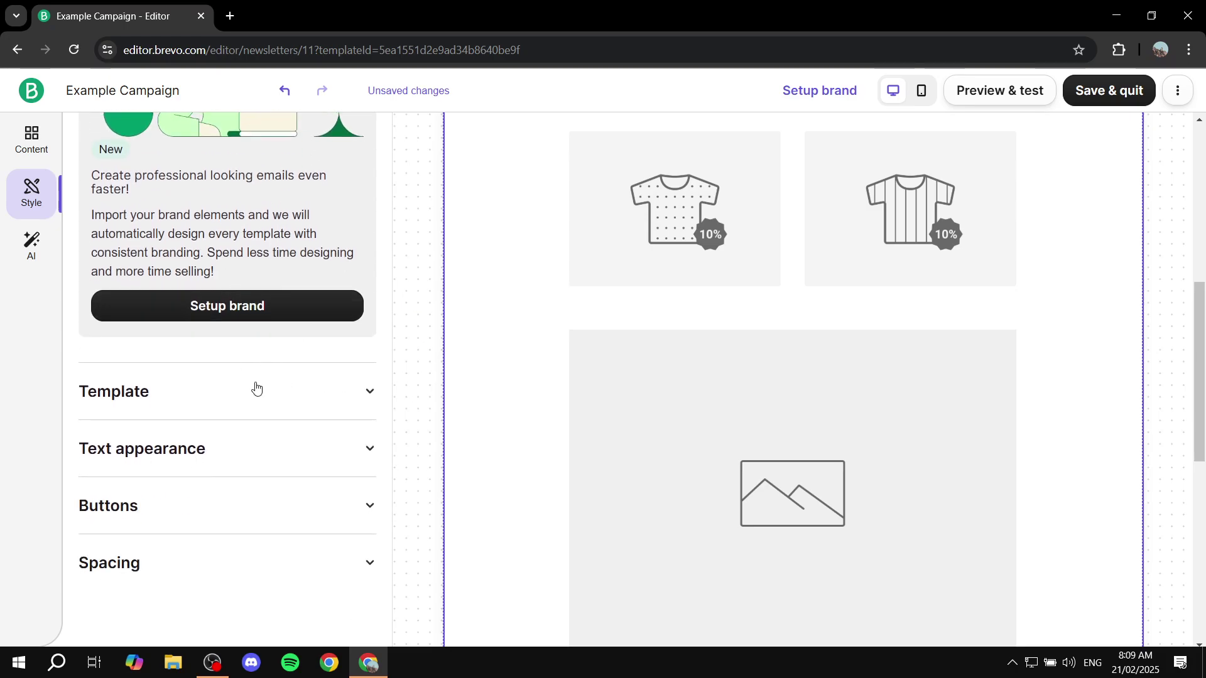
click(355, 397)
scroll(259, 391, down, 2)
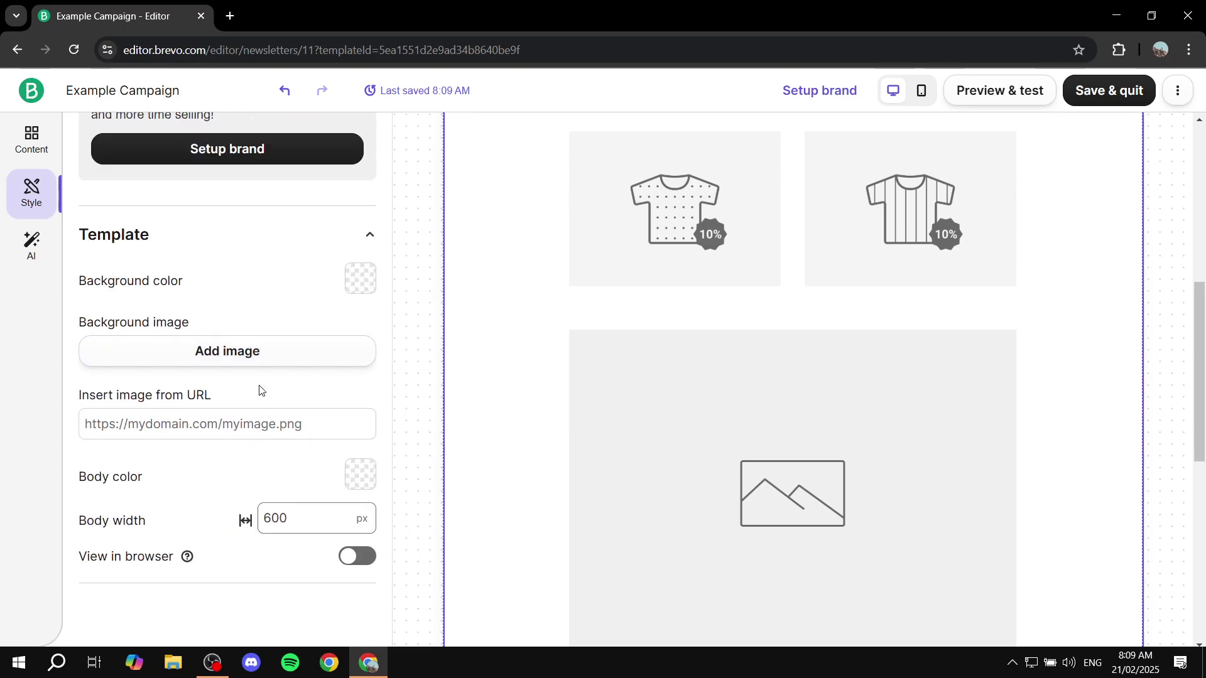
click(362, 278)
click(364, 330)
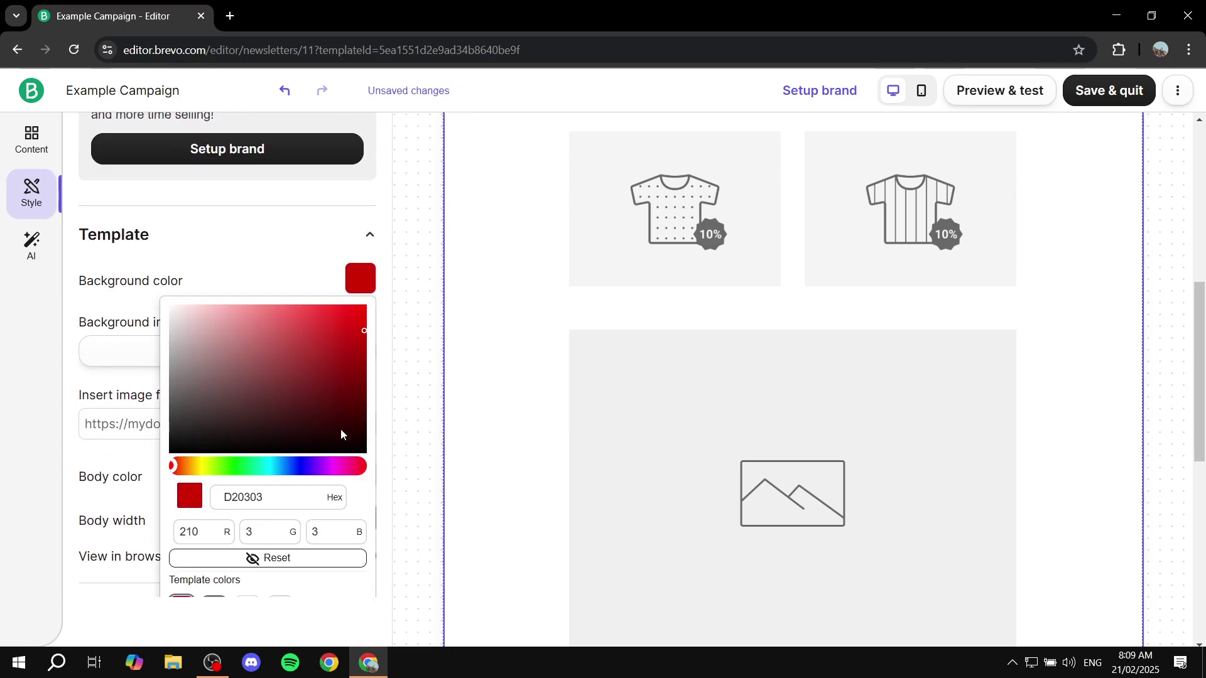
drag(189, 348, 169, 371)
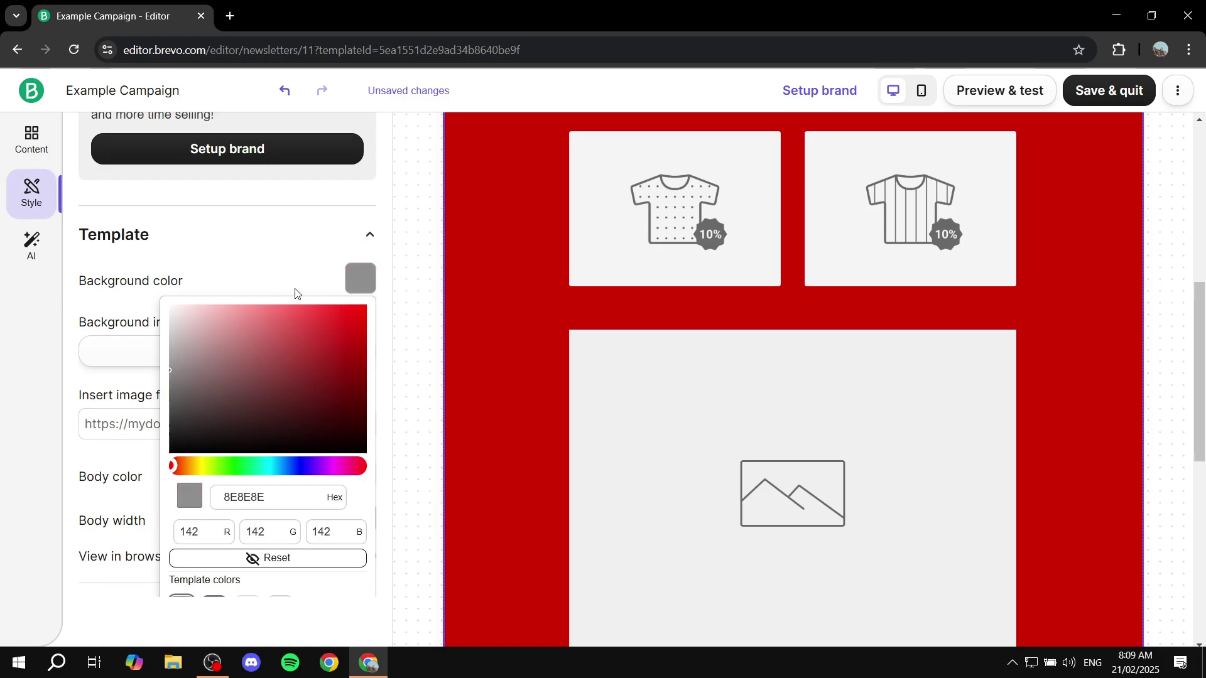
click(360, 258)
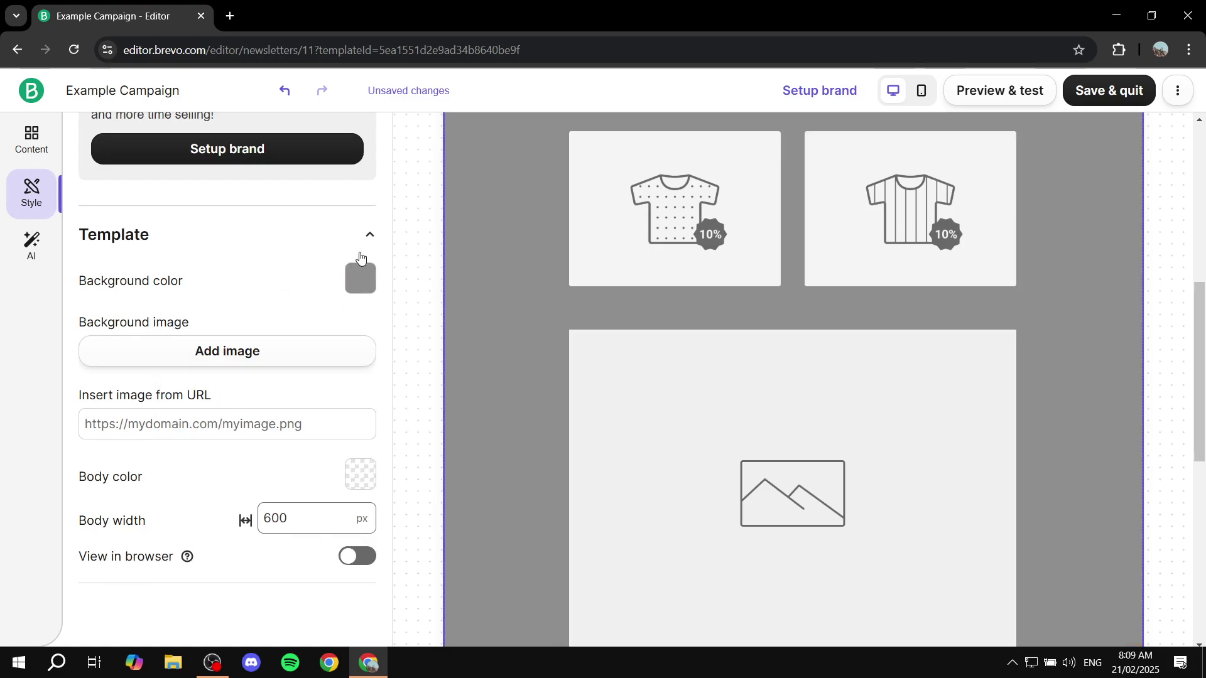
Step: Collapse the Template settings and return to the content blocks library
scroll(280, 306, down, 3)
scroll(270, 216, up, 1)
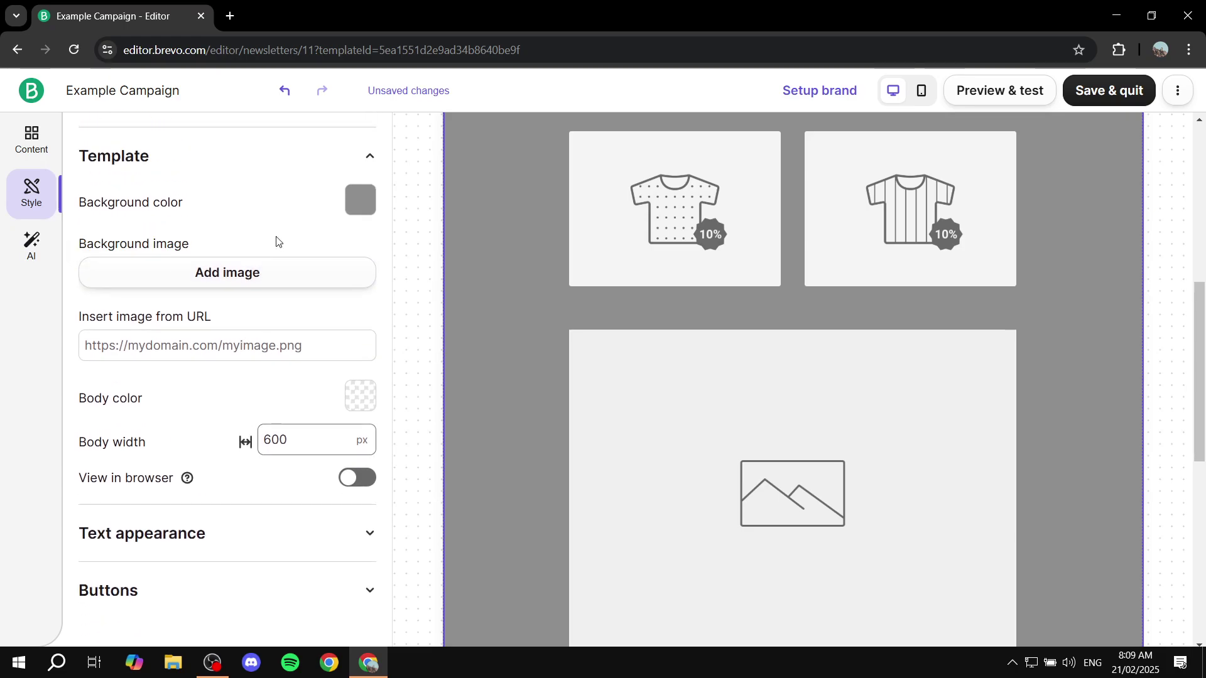
scroll(303, 269, up, 1)
click(369, 240)
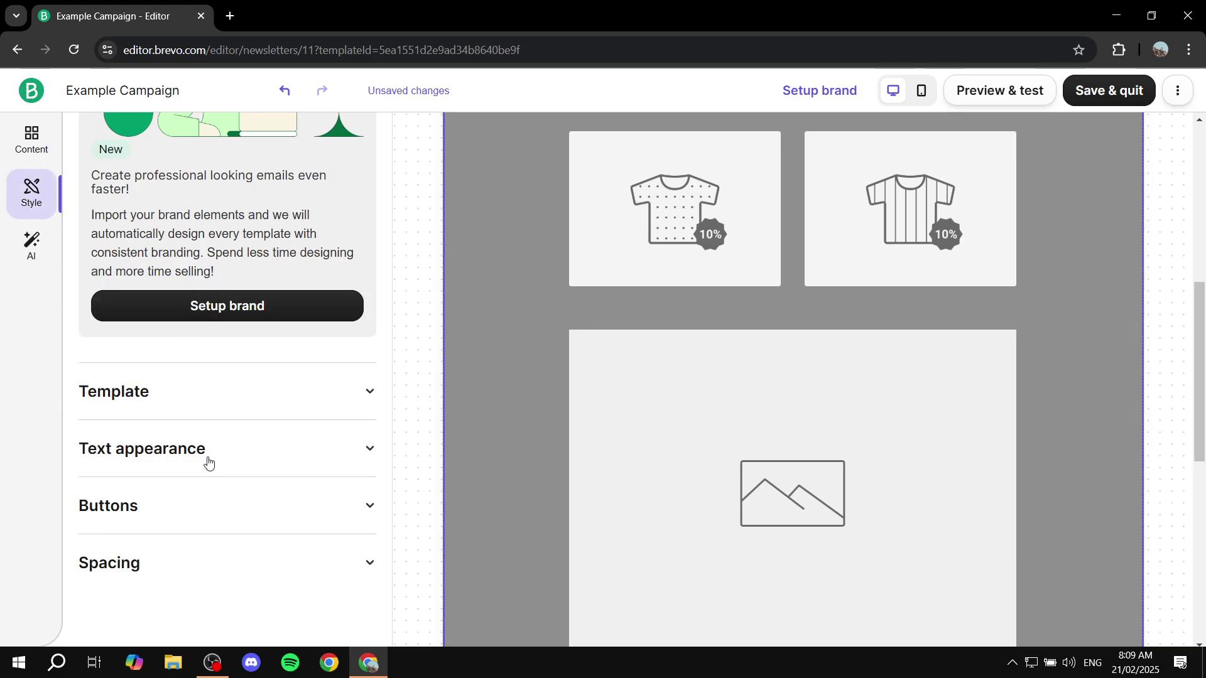
scroll(535, 418, up, 7)
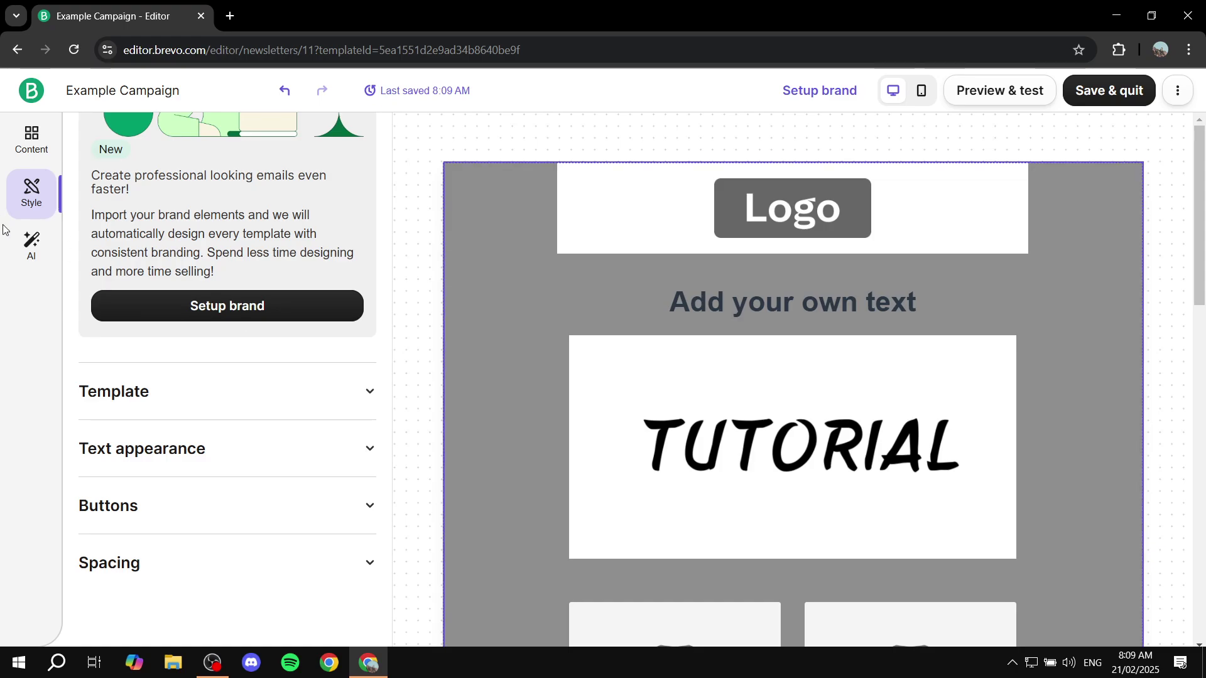
click(29, 140)
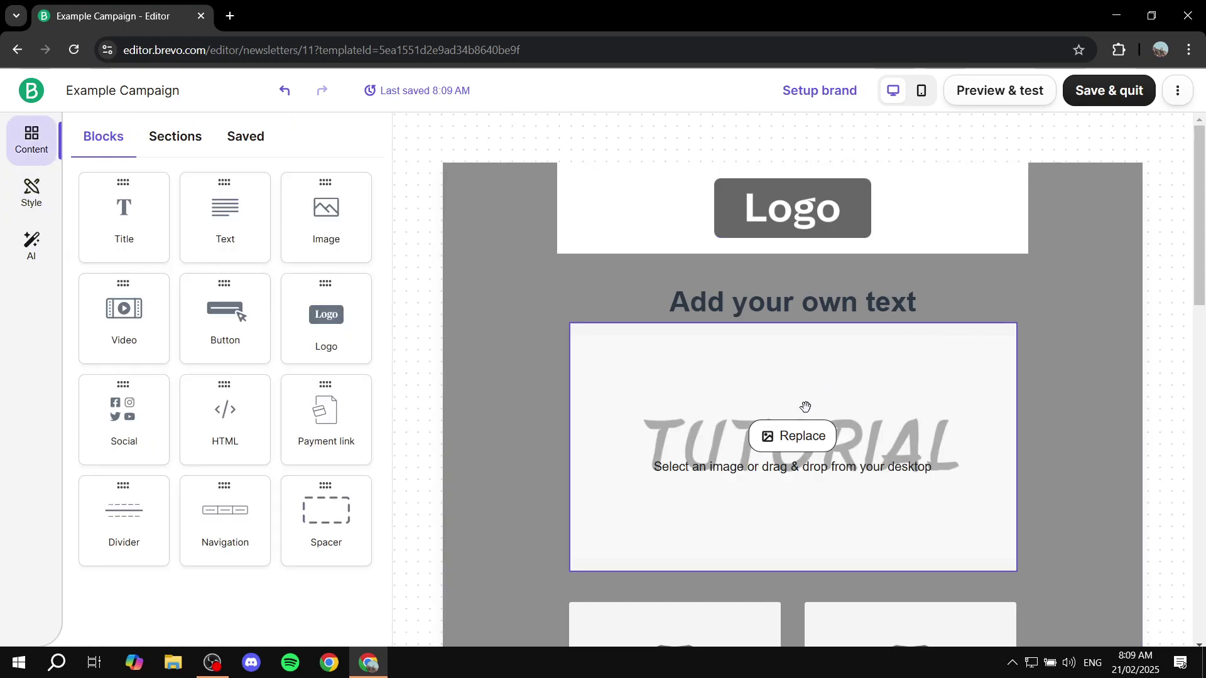
Step: Save and quit the editor, then return to the email campaigns list
click(1124, 95)
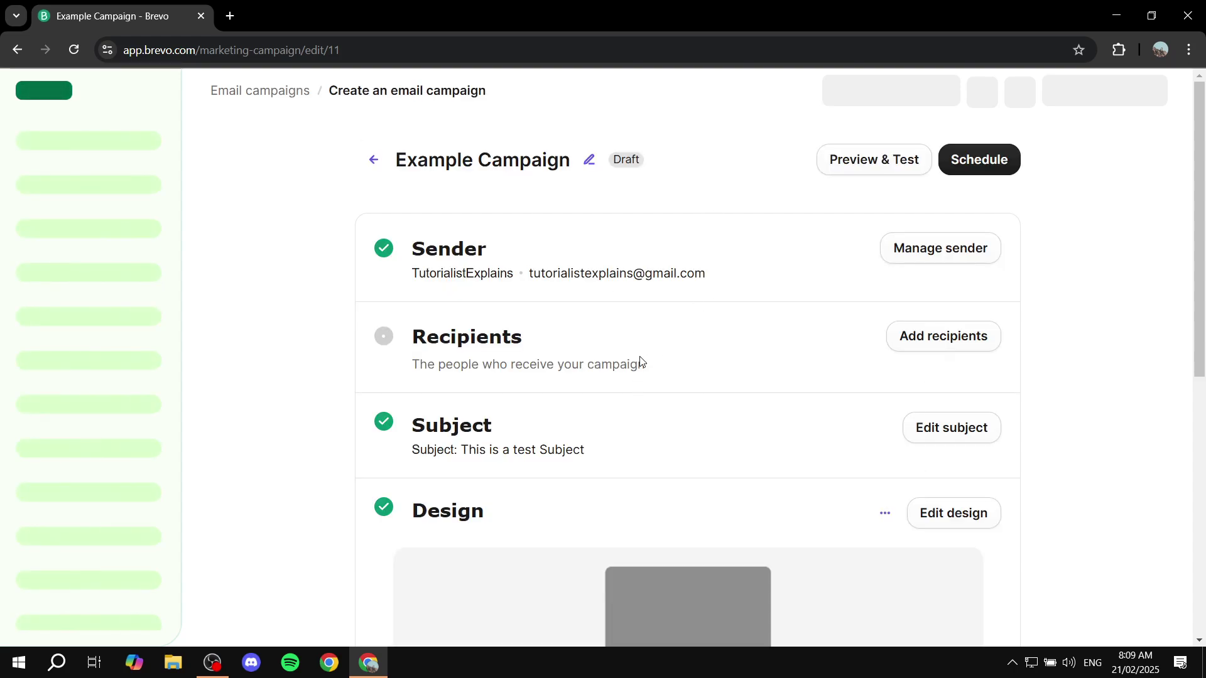
drag(534, 338, 413, 335)
click(622, 335)
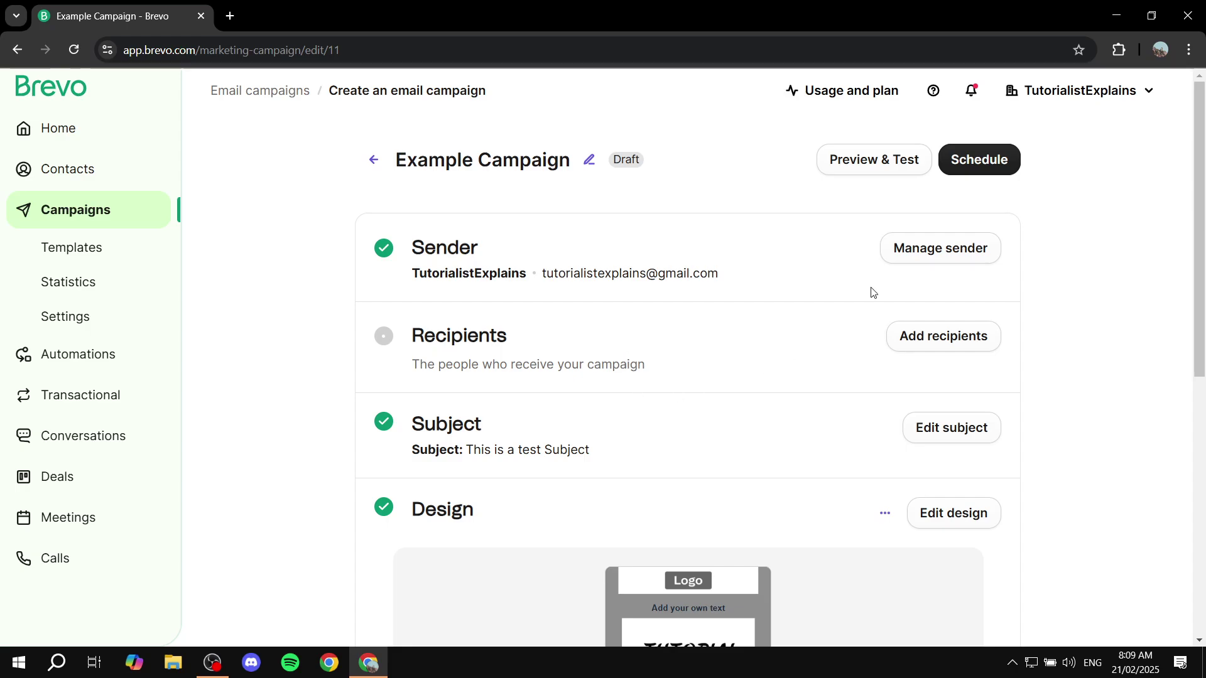
click(982, 165)
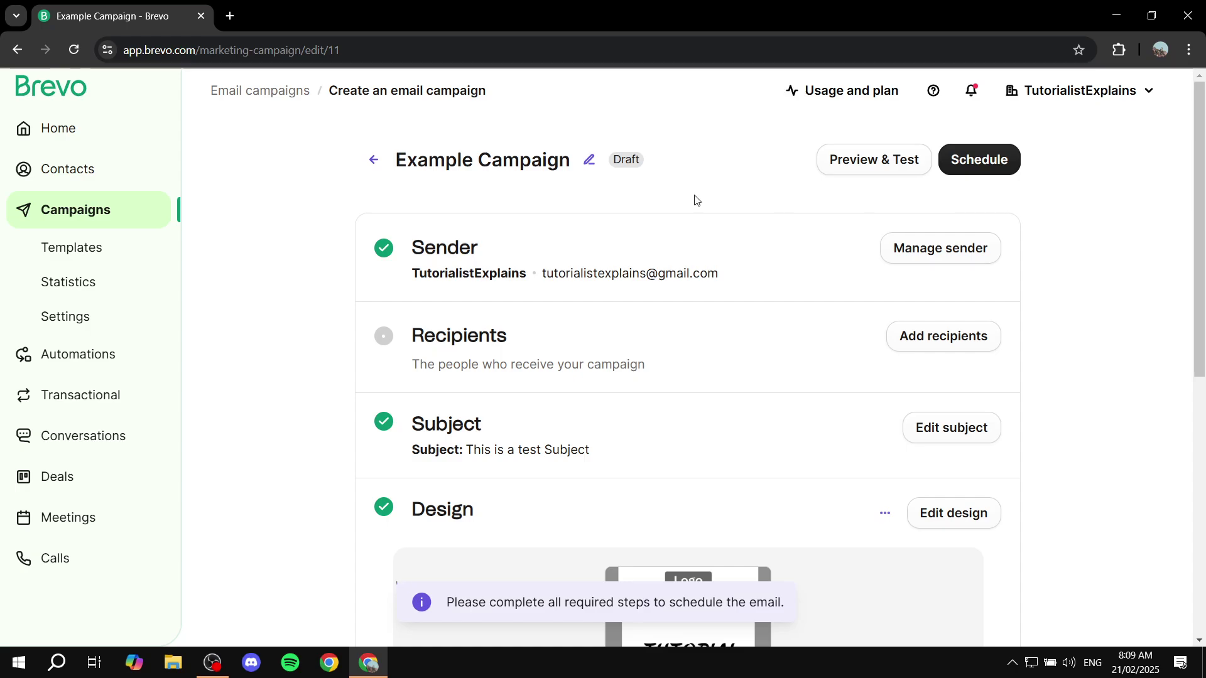
click(373, 160)
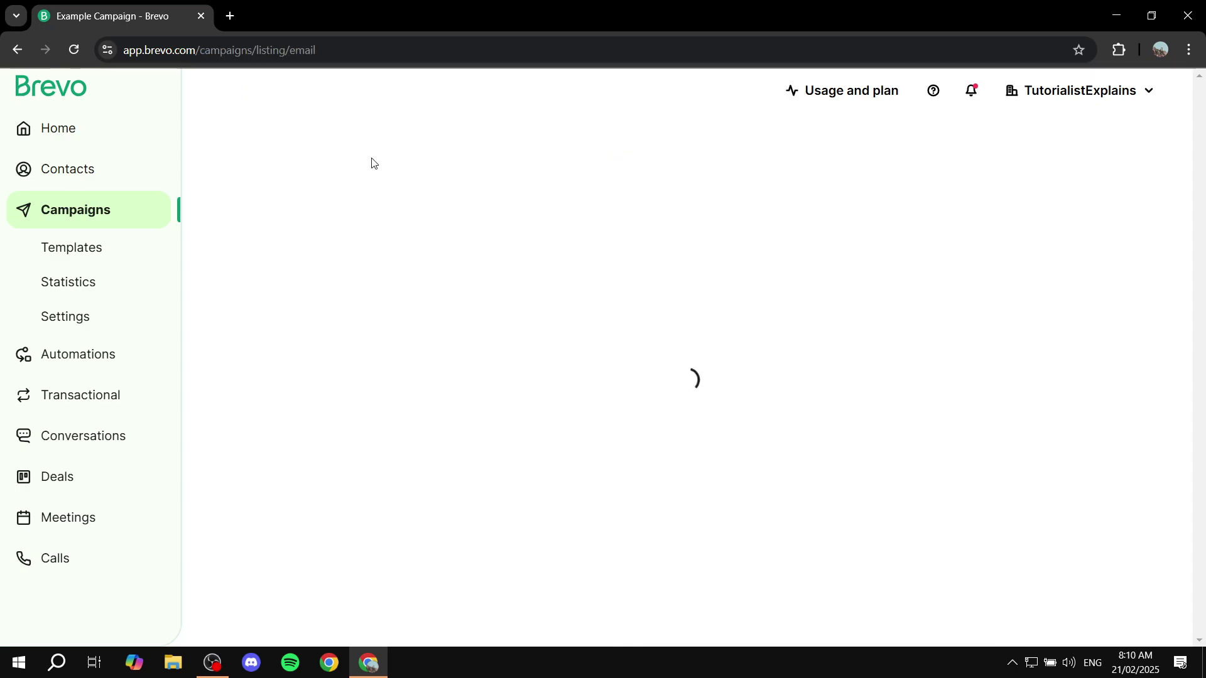